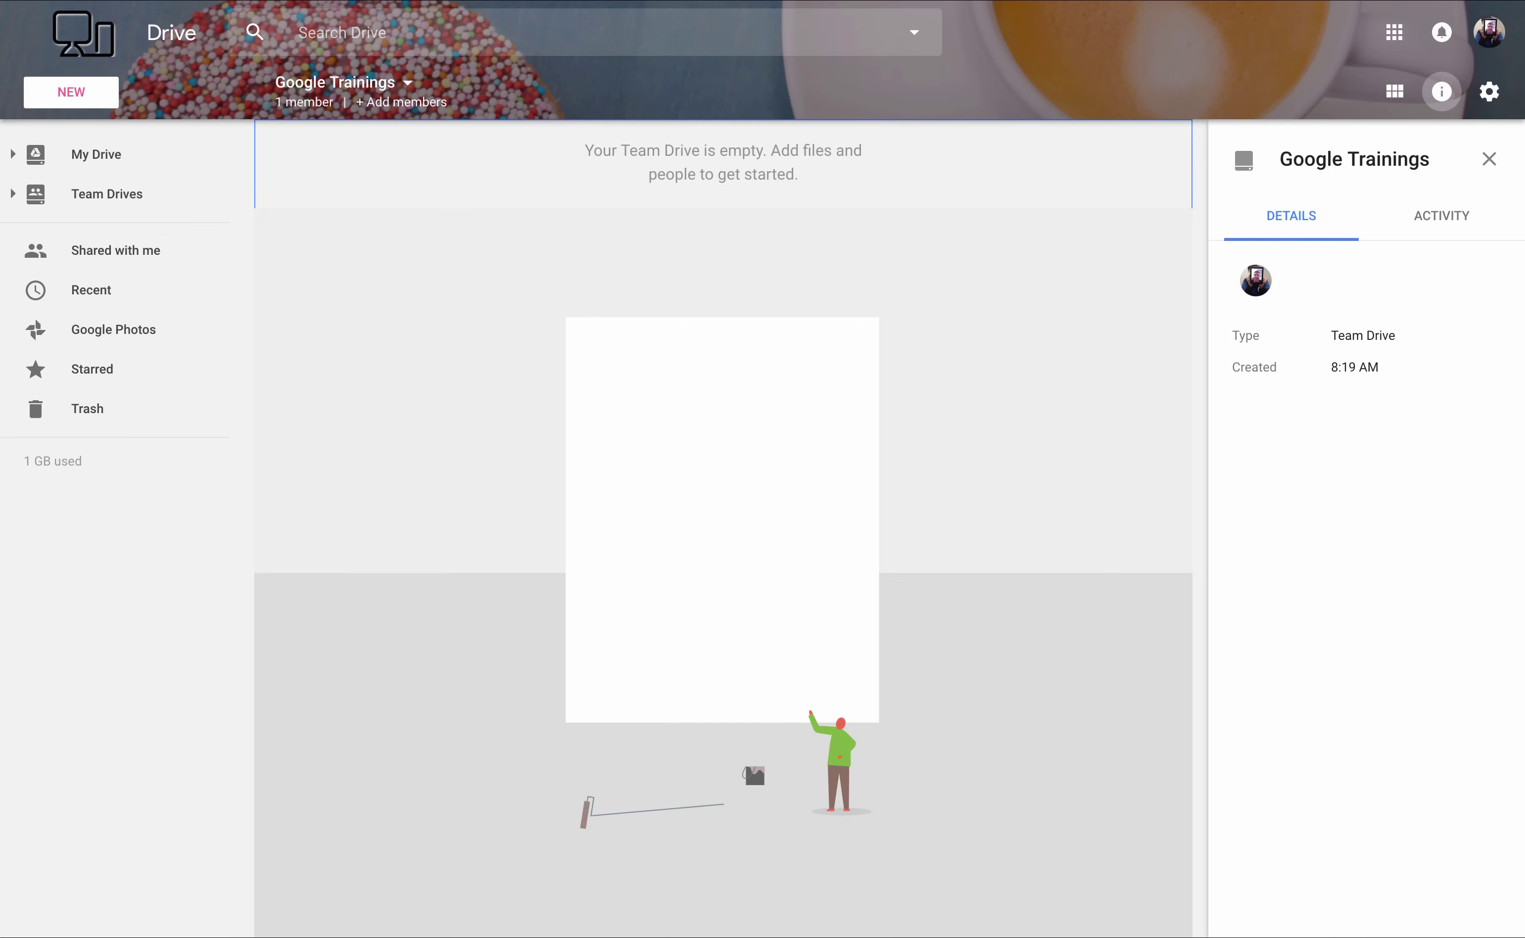
# - Open the New menu in the empty Google Trainings team drive
pyautogui.click(81, 99)
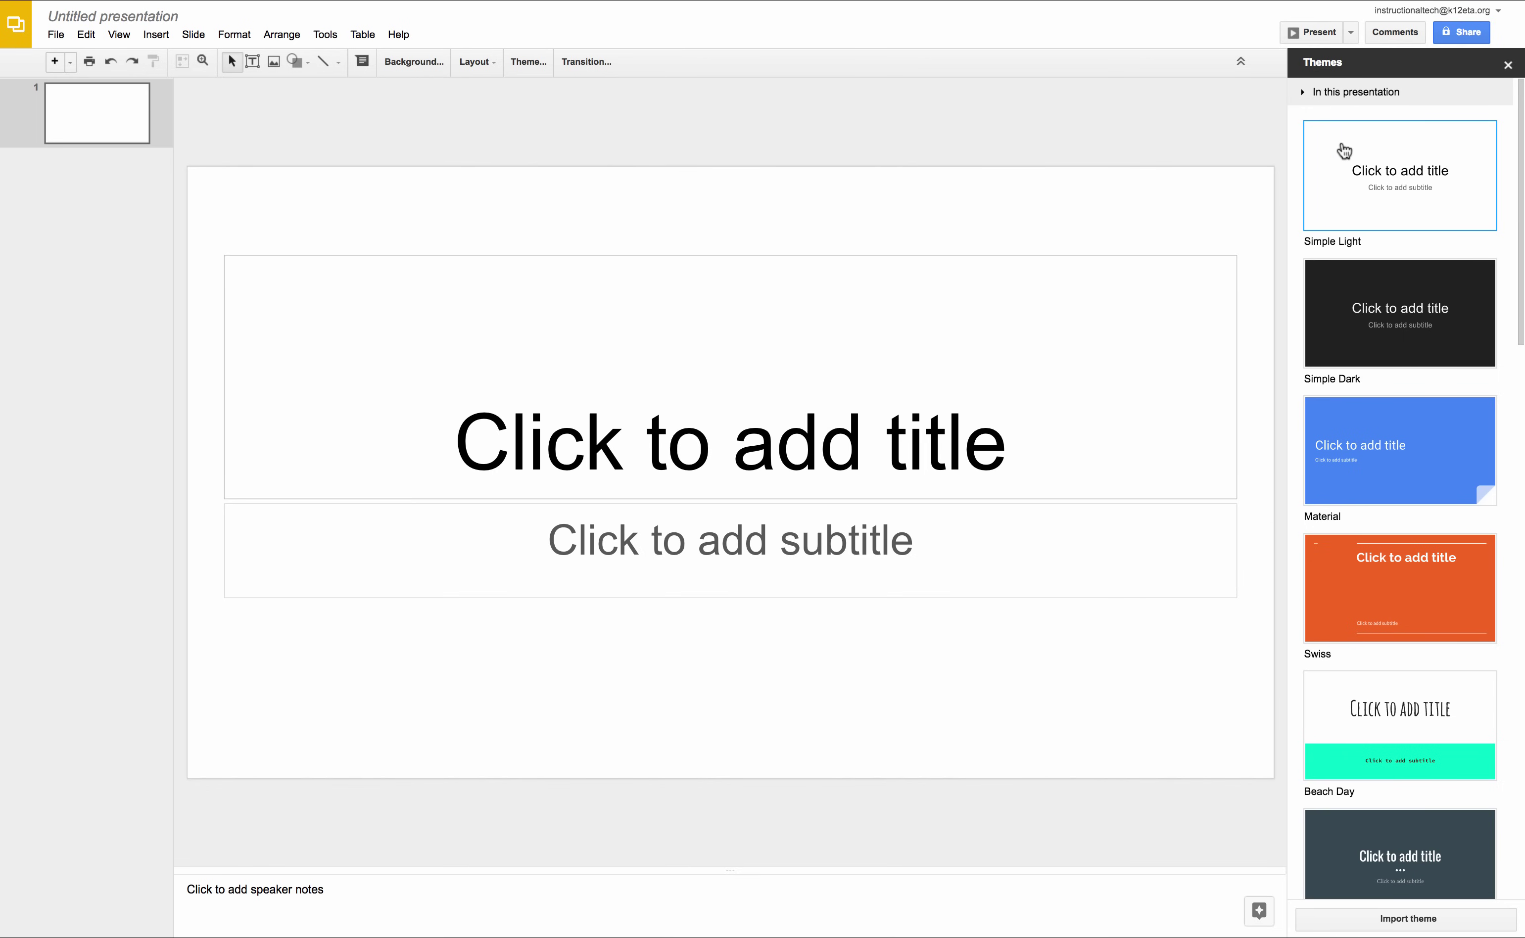
# - Scroll down through the Themes panel and back up to the top
pyautogui.scroll(-3, 1404, 471)
pyautogui.scroll(-15, 1404, 471)
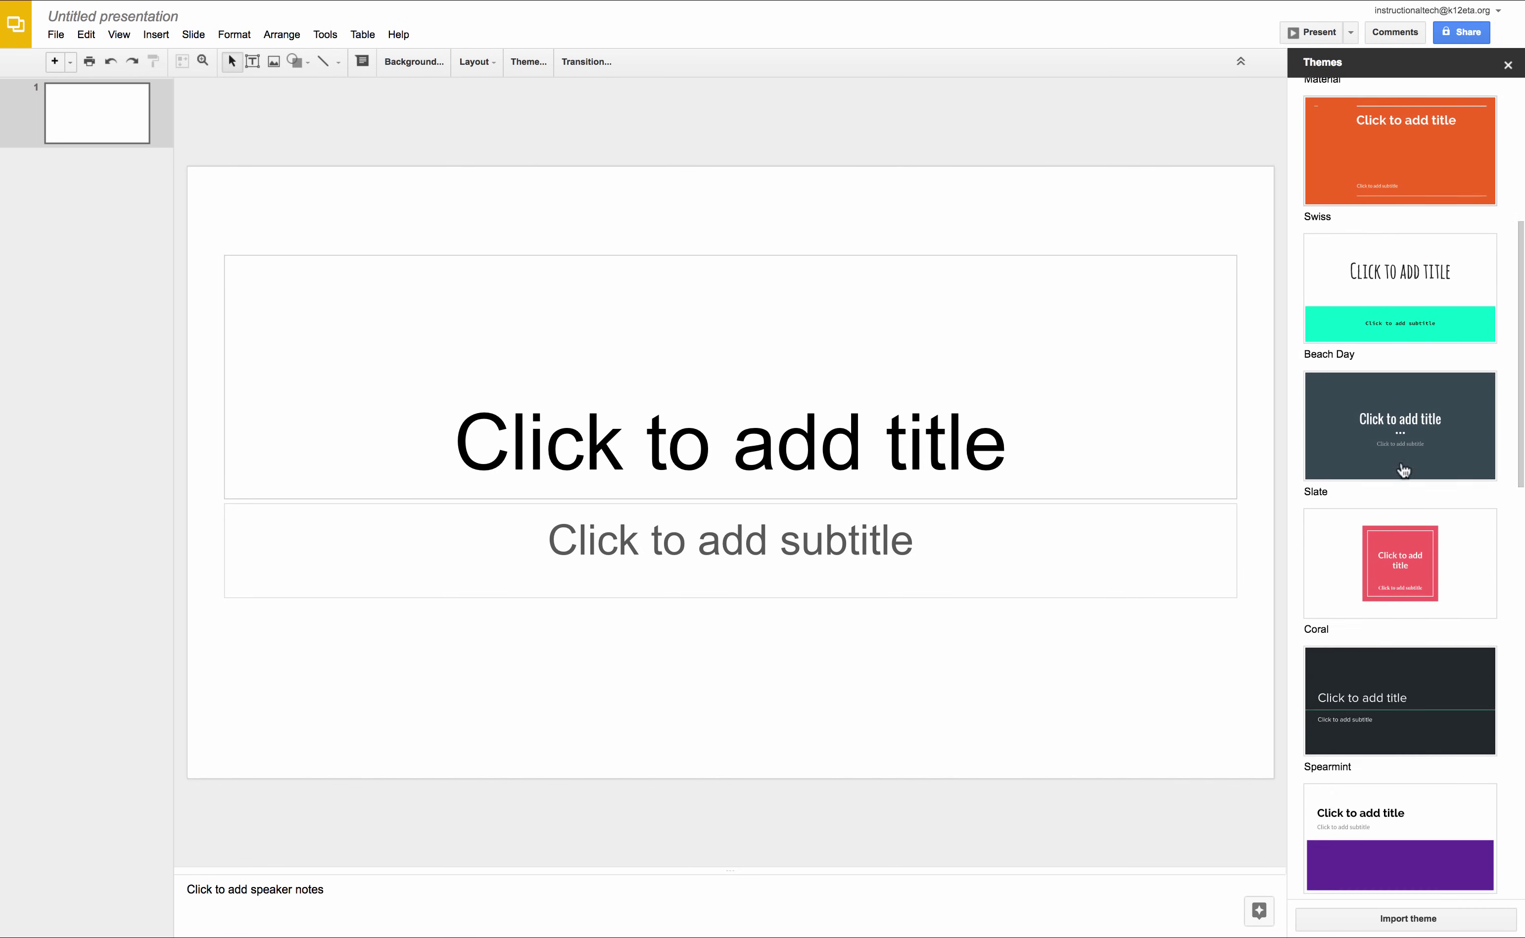
pyautogui.scroll(-10, 1404, 471)
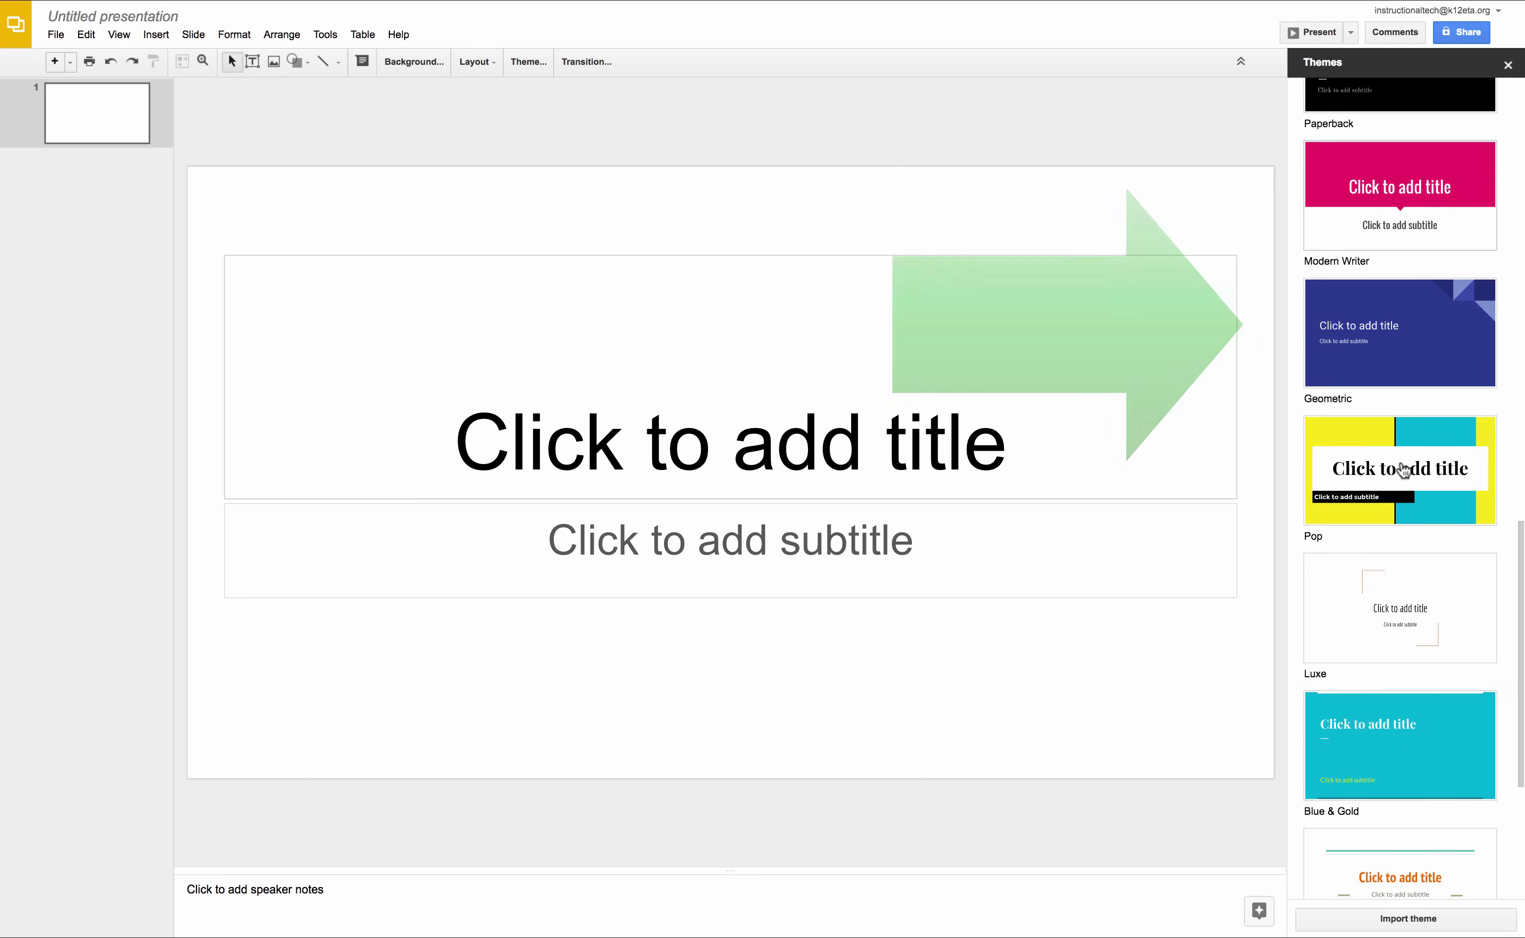
pyautogui.scroll(20, 1404, 471)
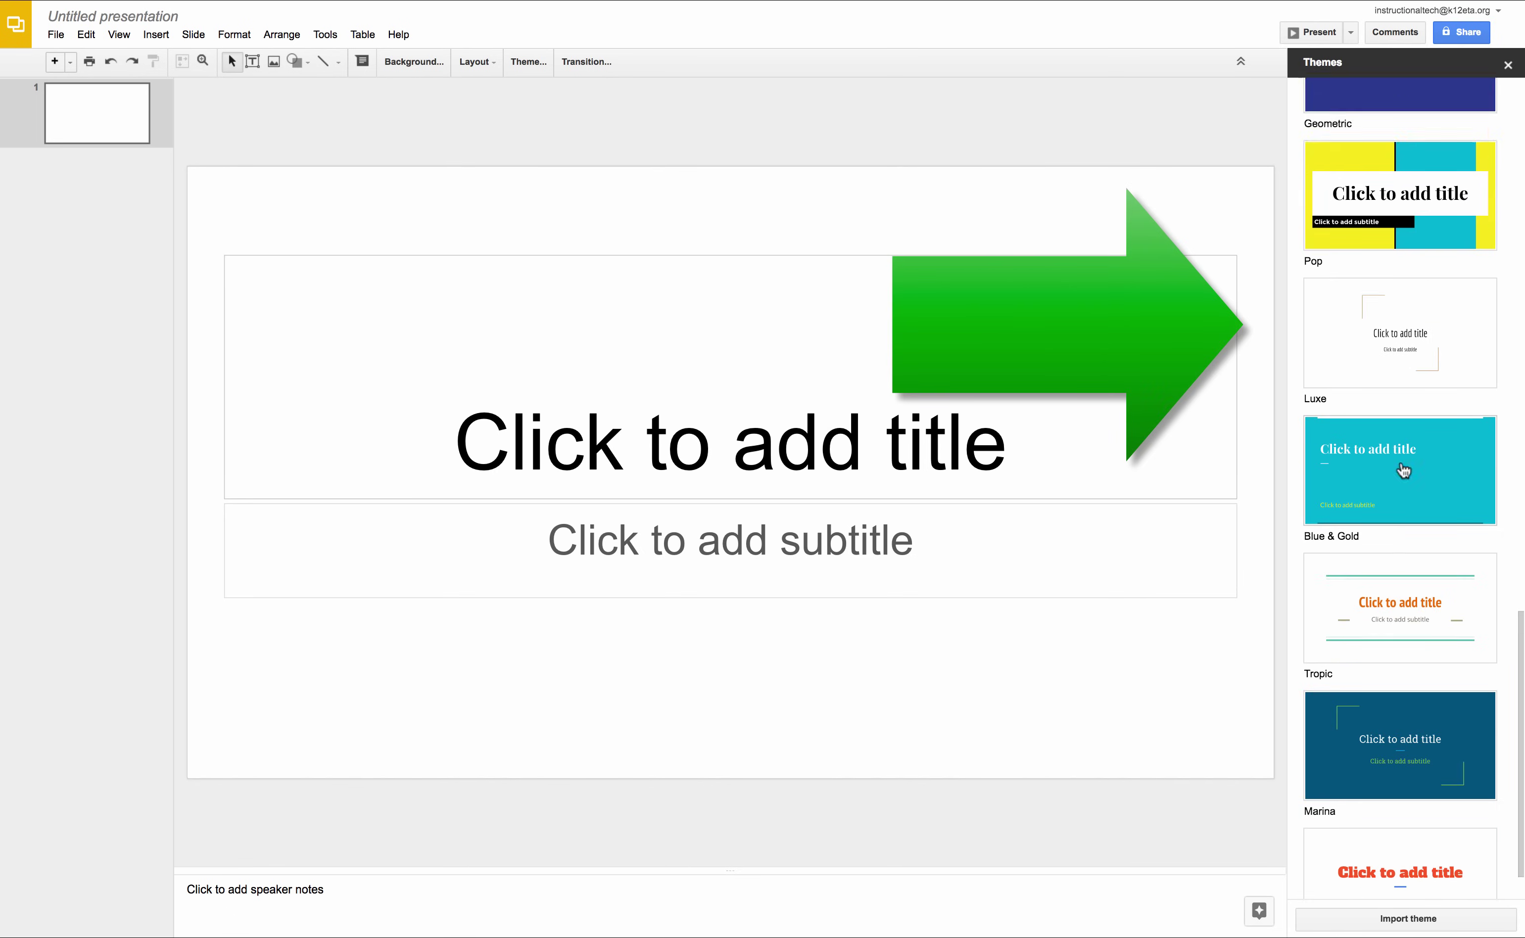
pyautogui.scroll(4, 1404, 472)
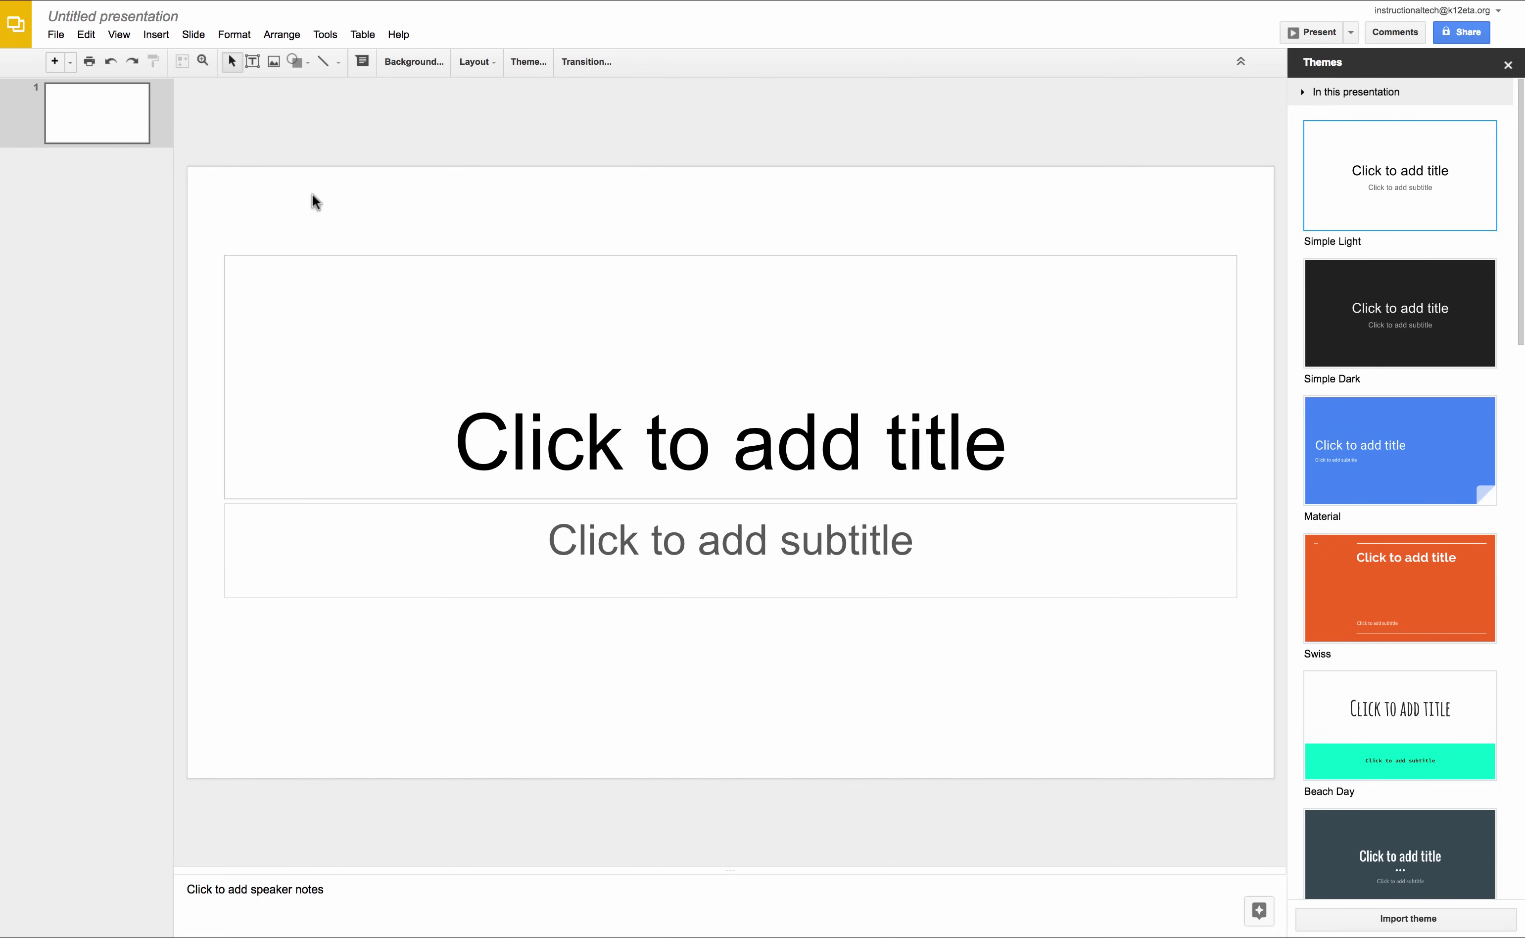
# - Apply the blue Material theme, then browse the File, Insert, Tools and Help menus
pyautogui.click(1405, 458)
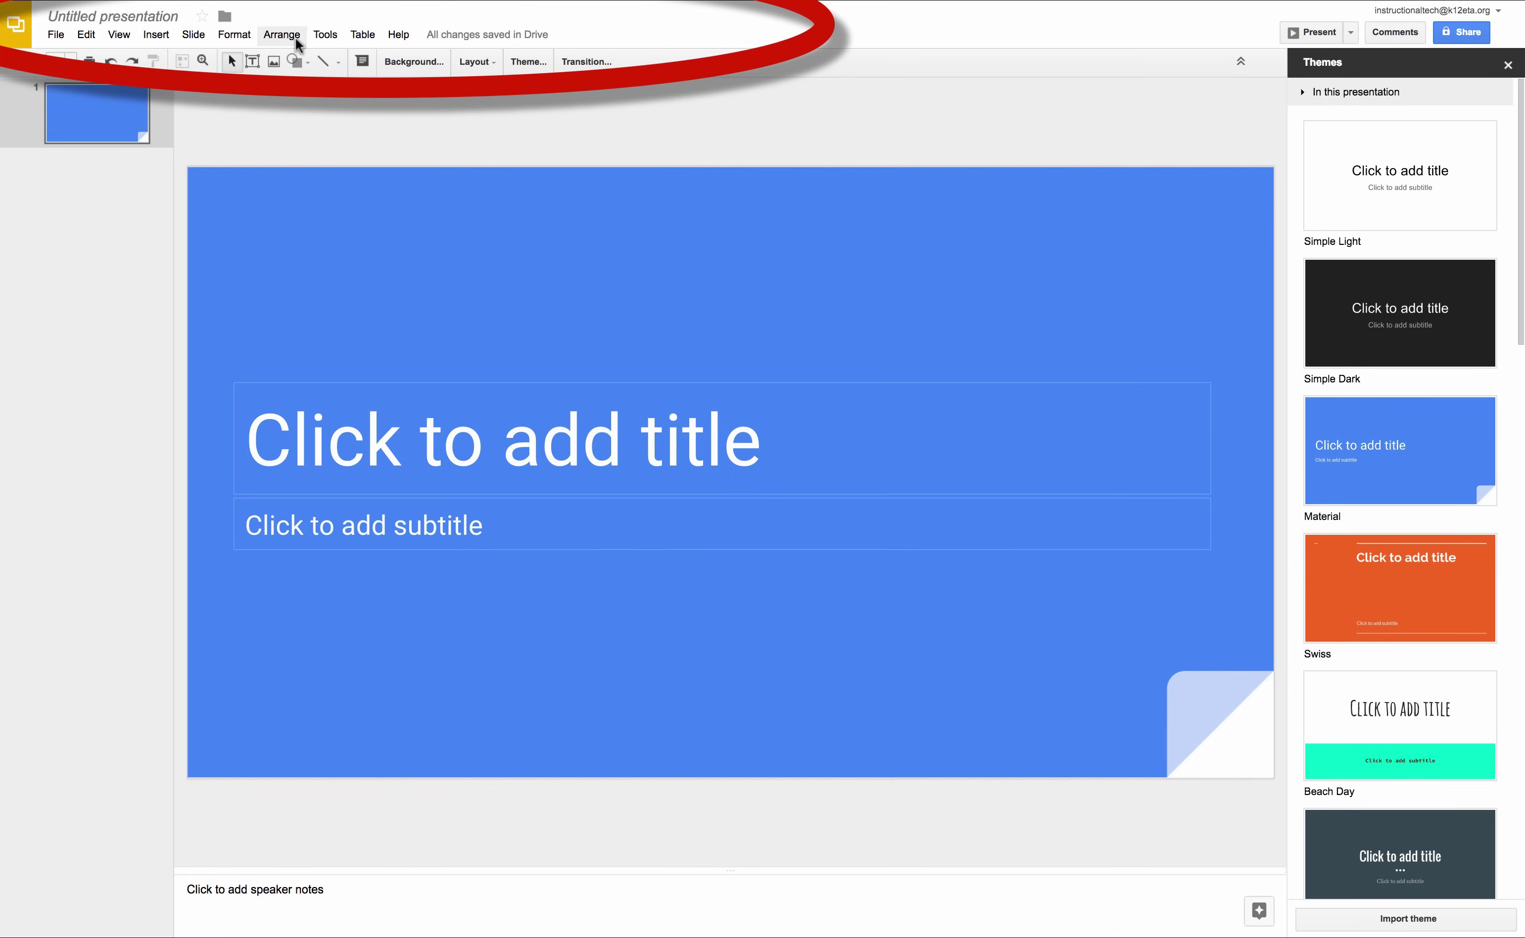
pyautogui.click(63, 33)
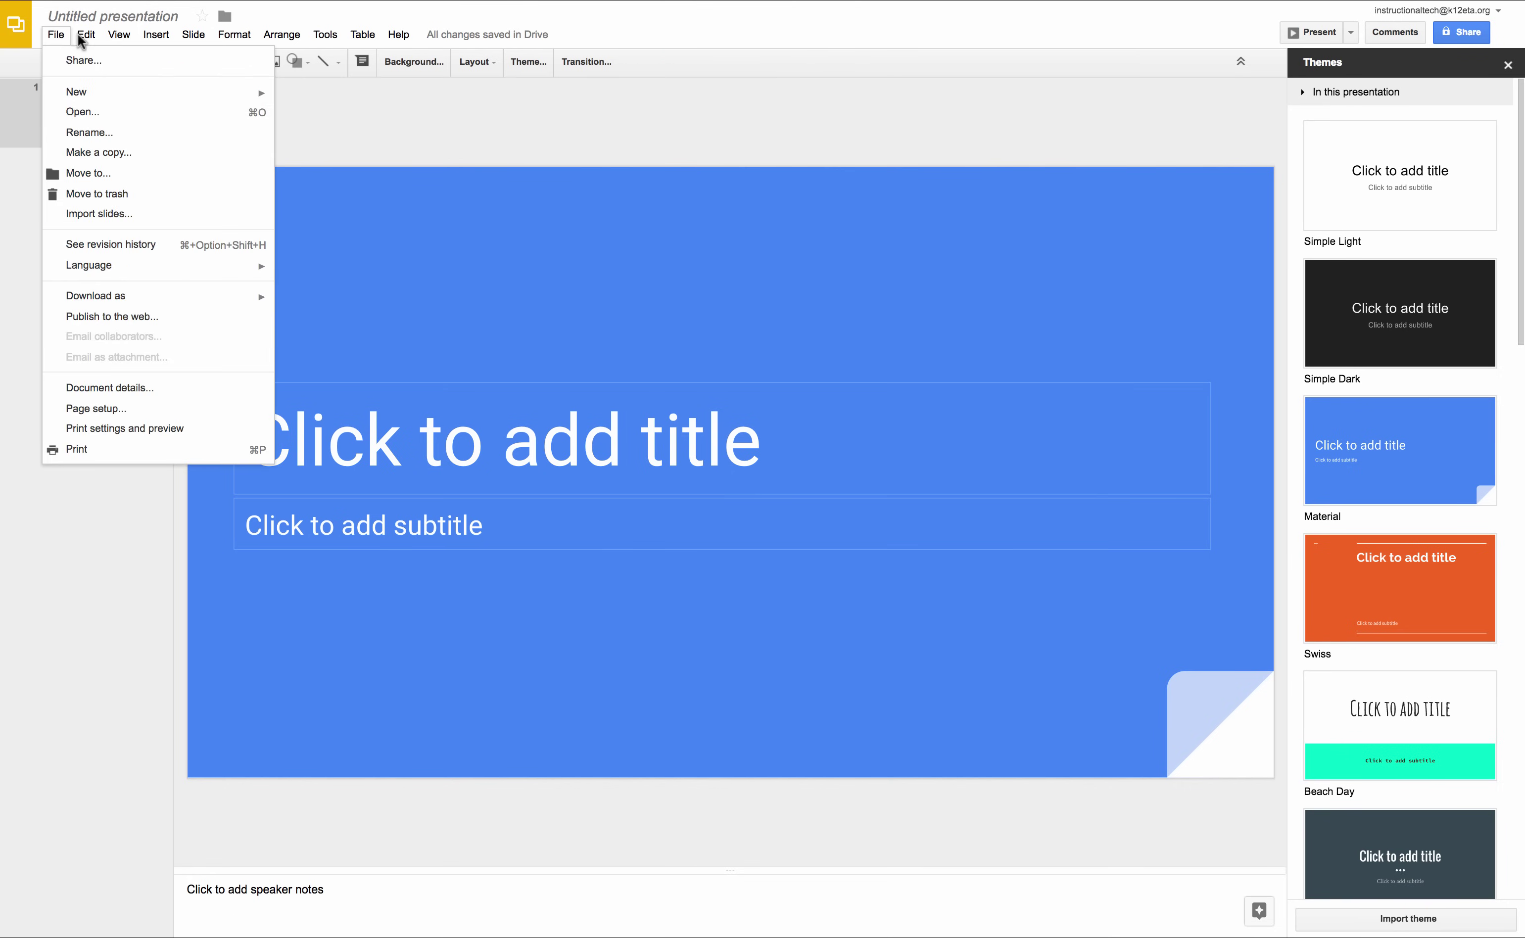
pyautogui.moveTo(177, 39)
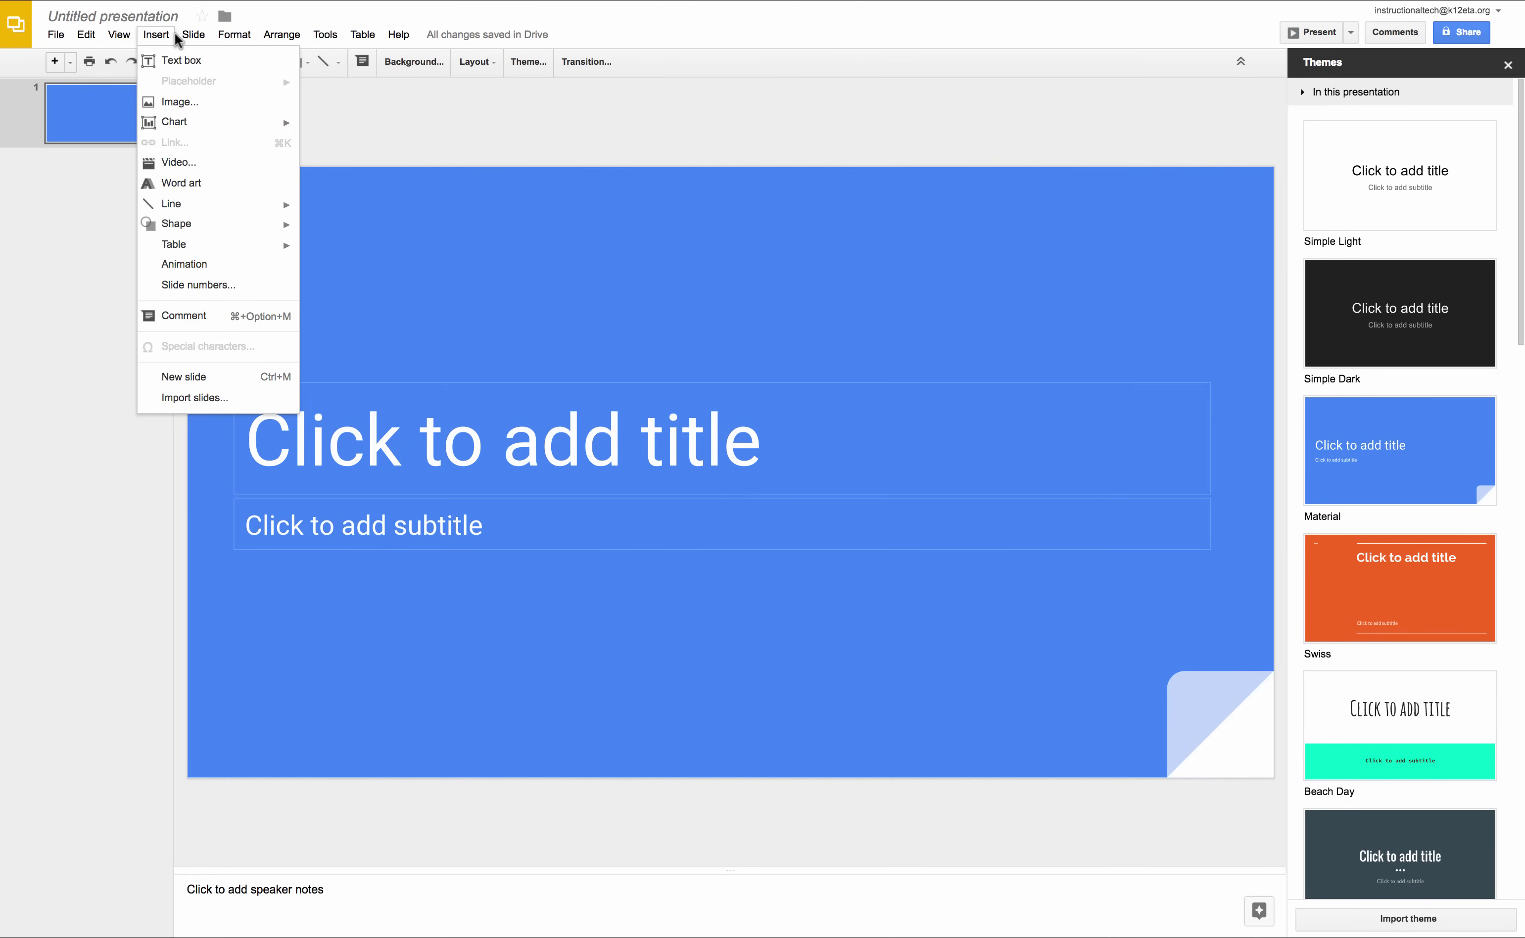
pyautogui.moveTo(335, 38)
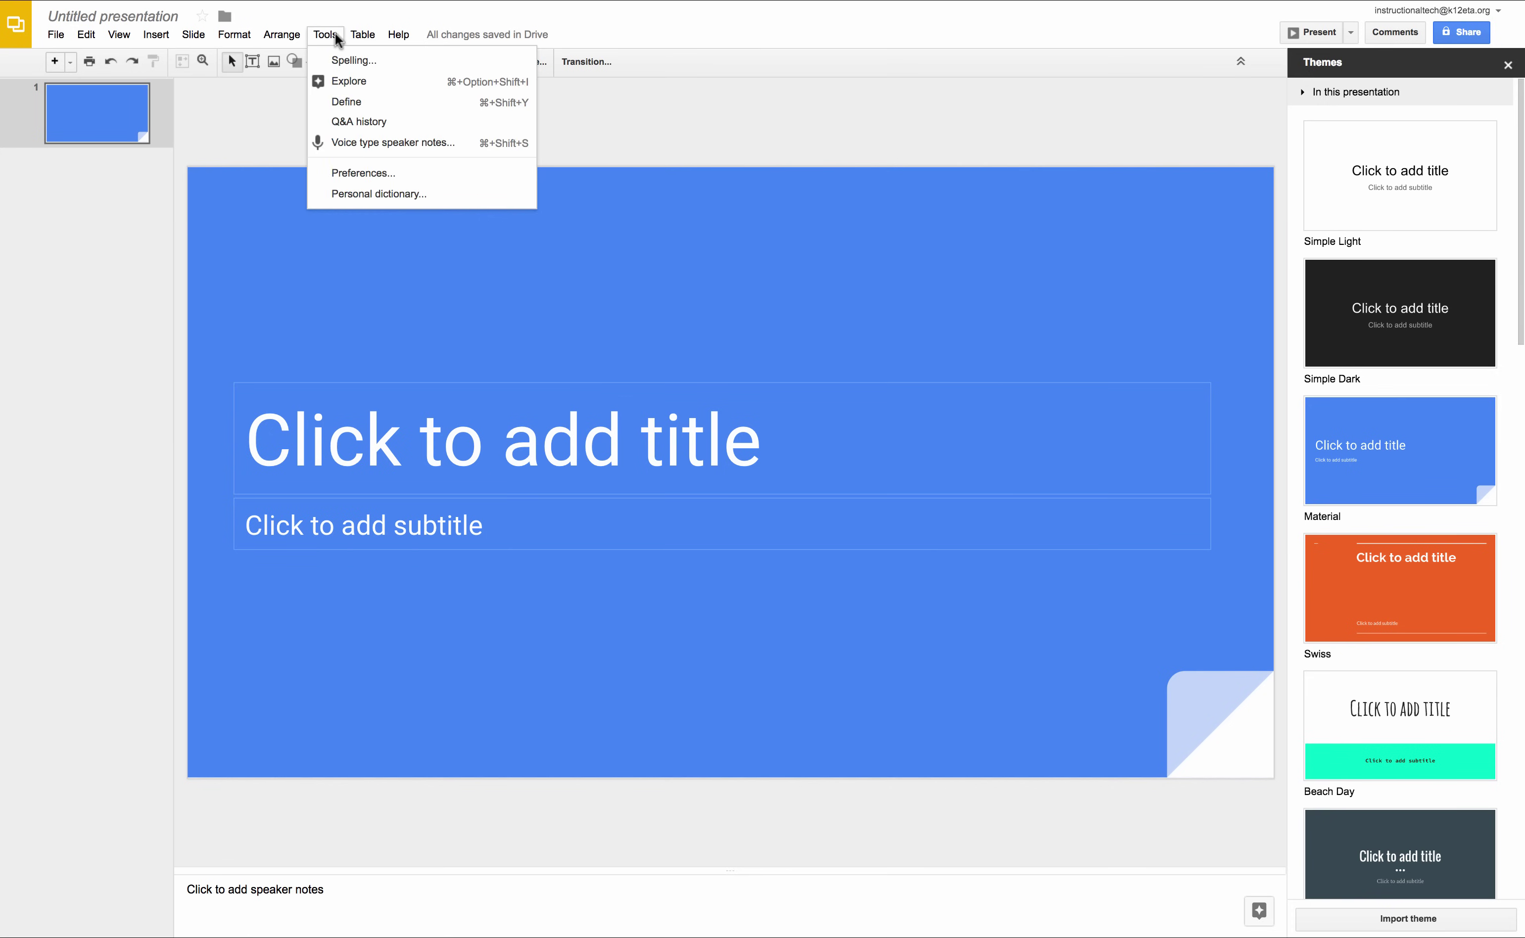
pyautogui.moveTo(394, 35)
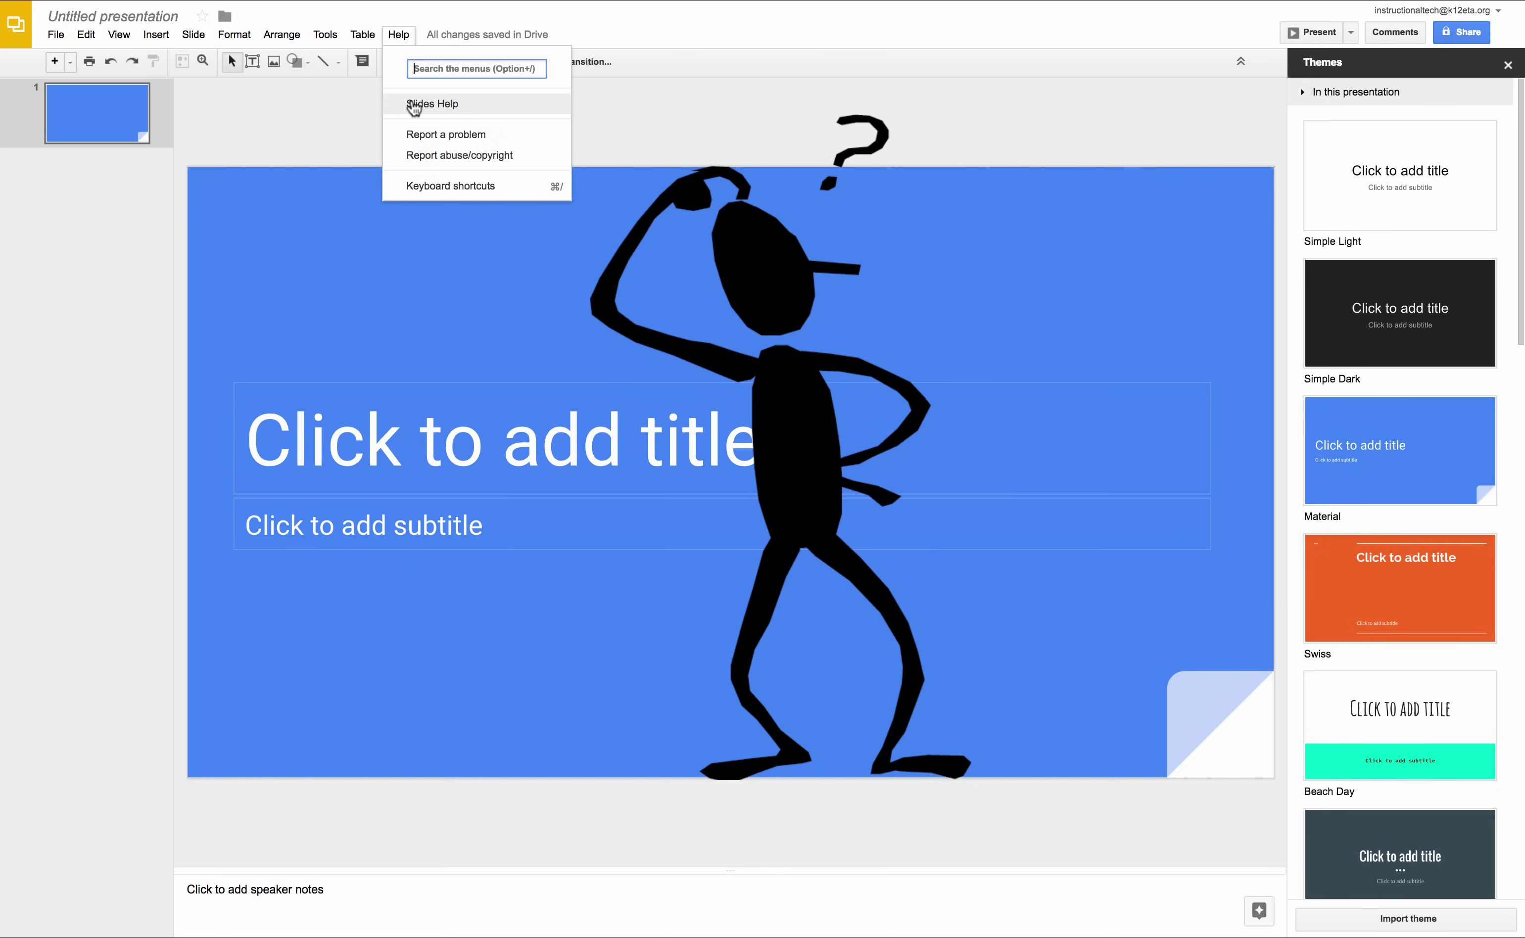
pyautogui.press('Escape')
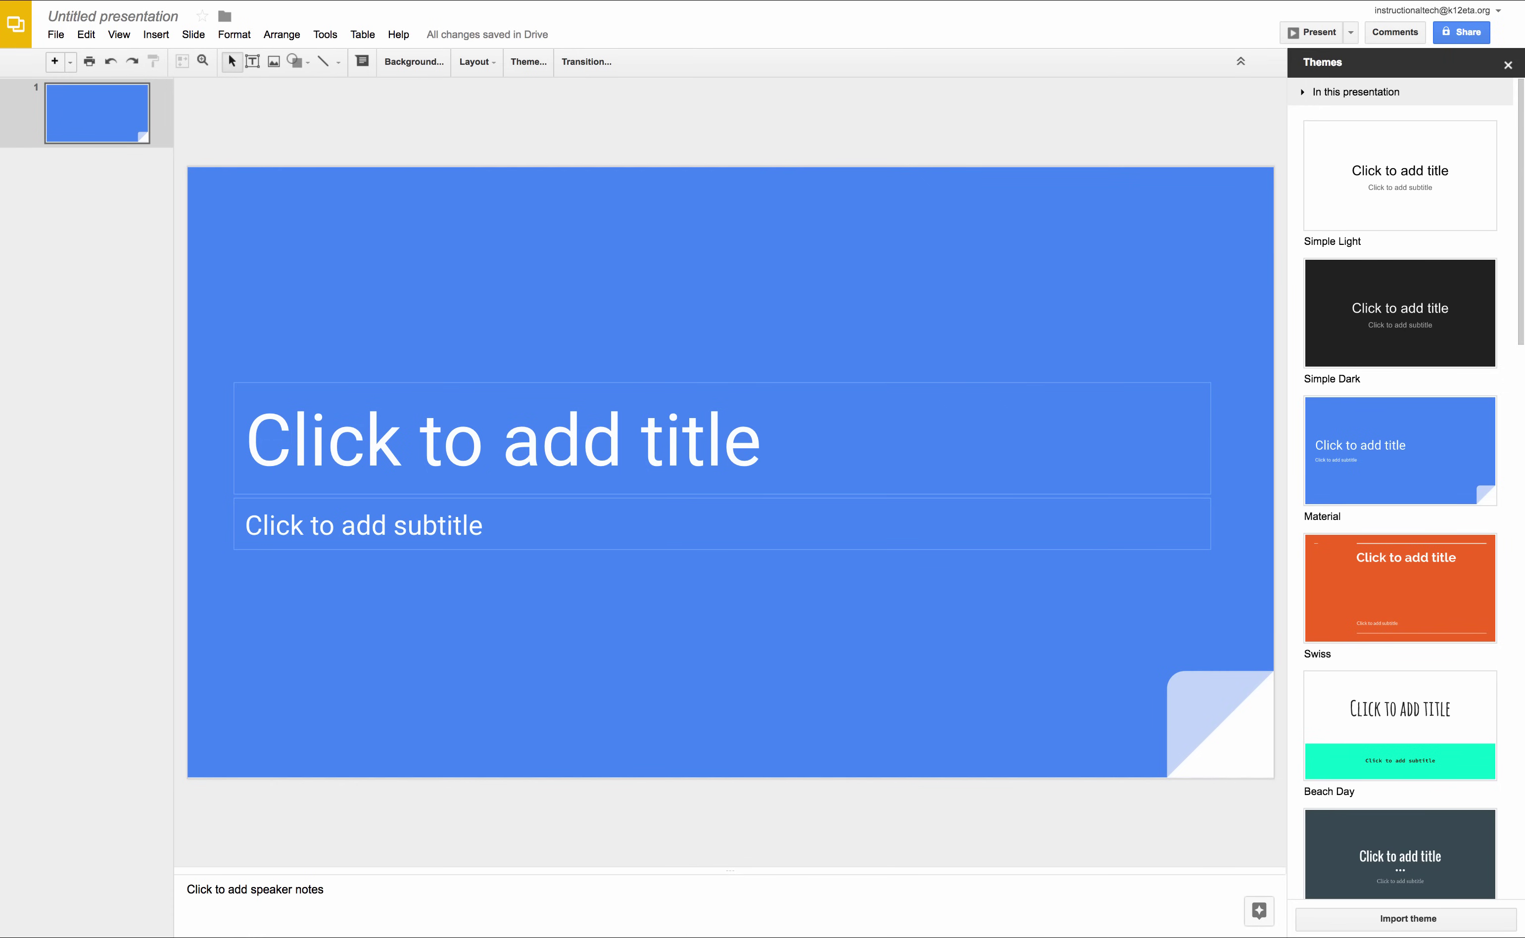
# - Open the File menu twice and close it without choosing anything
pyautogui.click(47, 35)
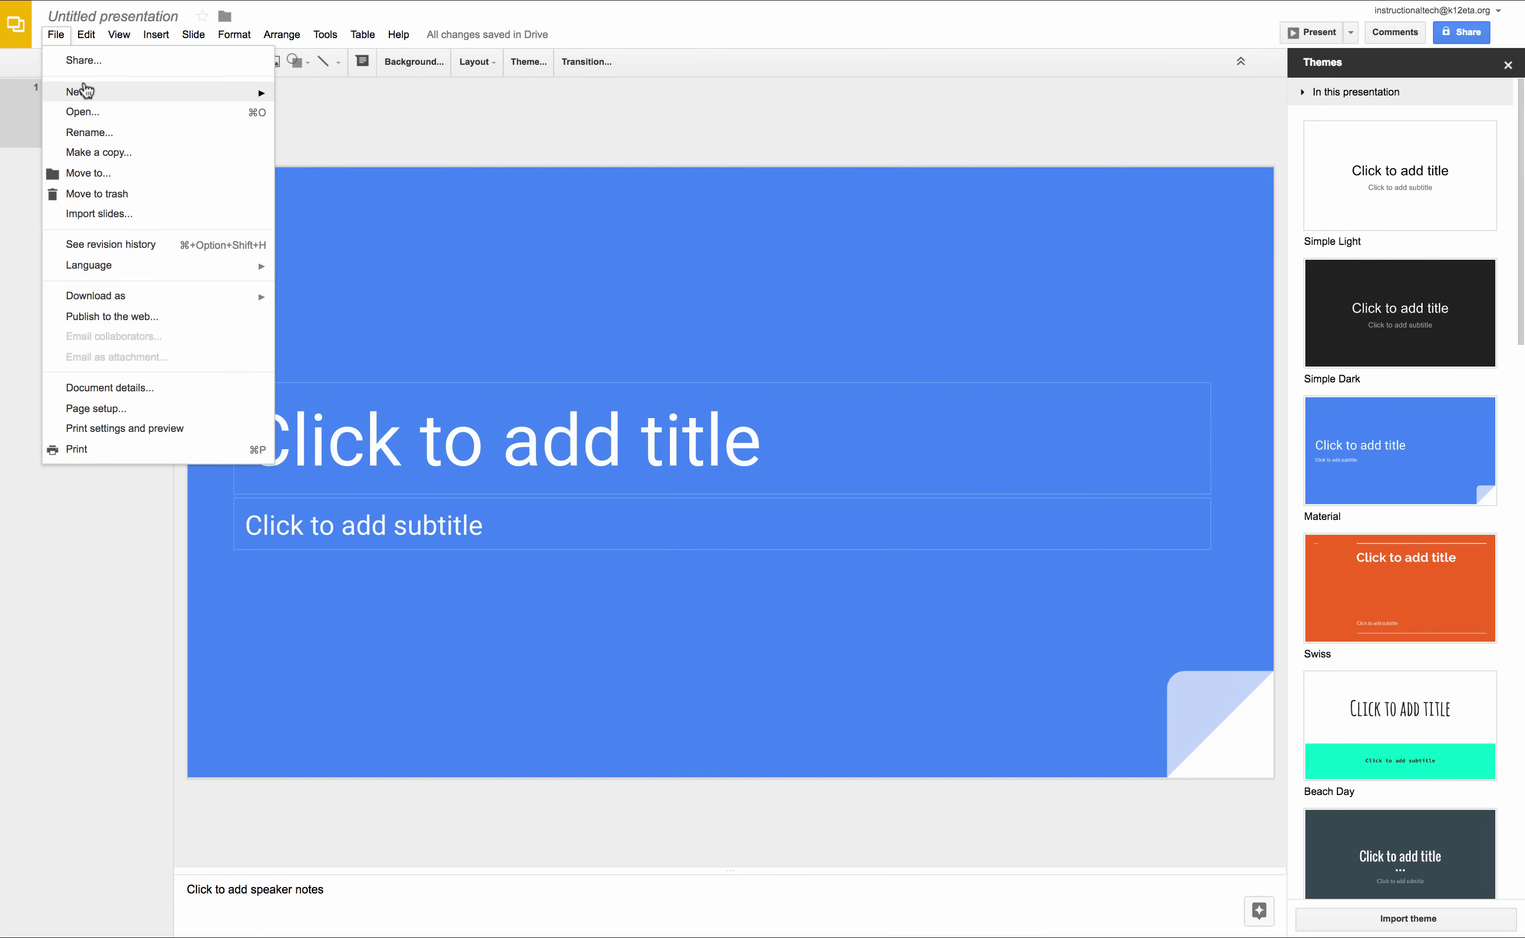
pyautogui.moveTo(85, 92)
pyautogui.click(501, 120)
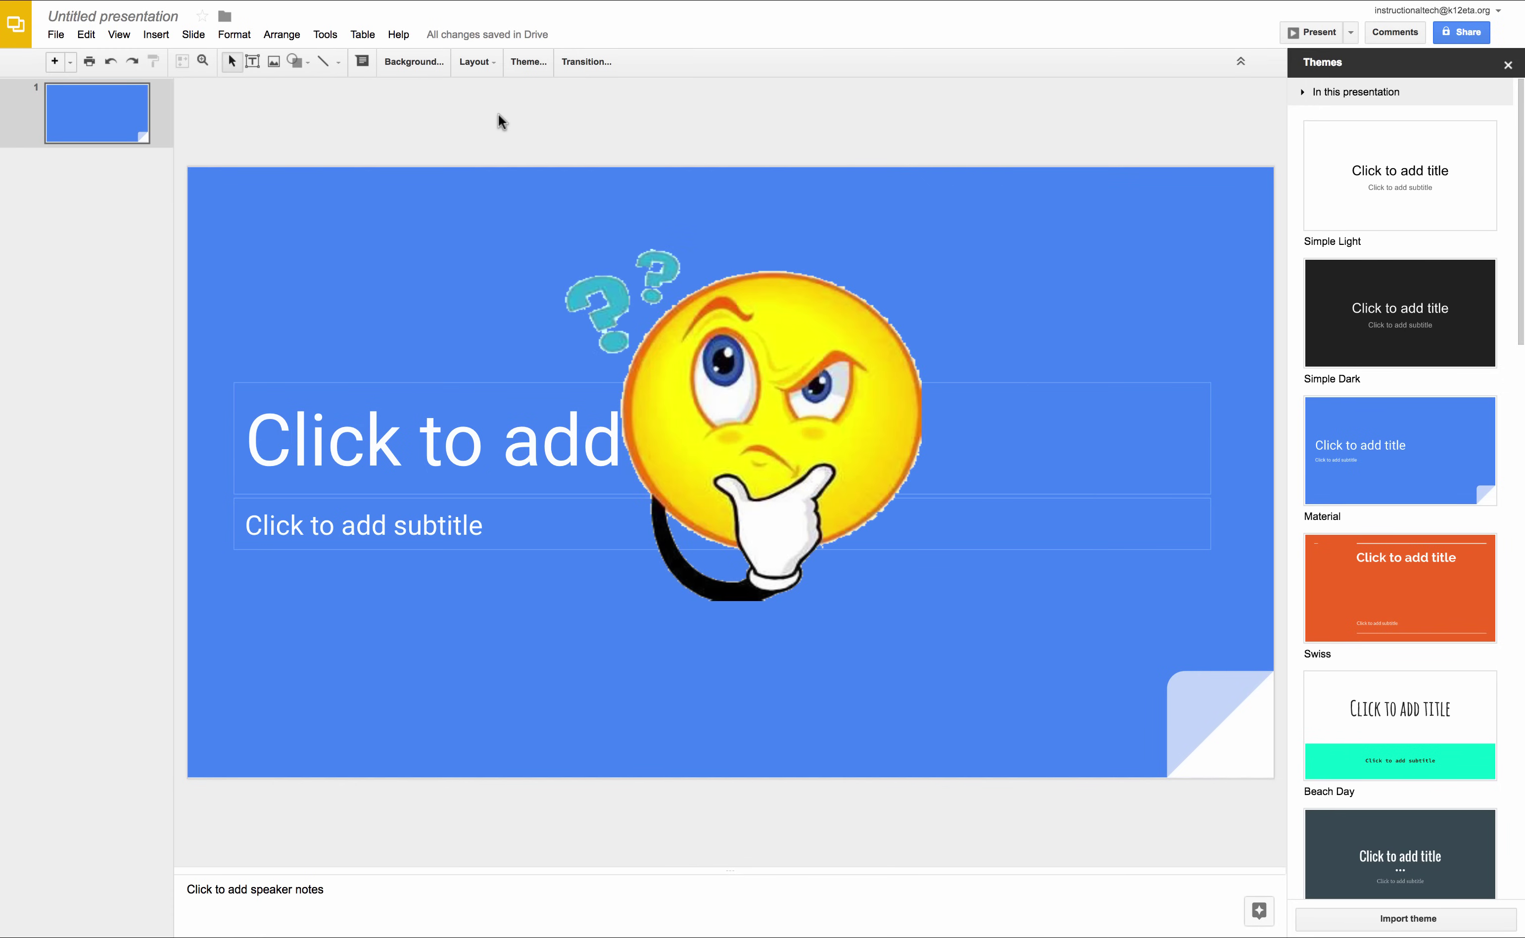
pyautogui.click(56, 33)
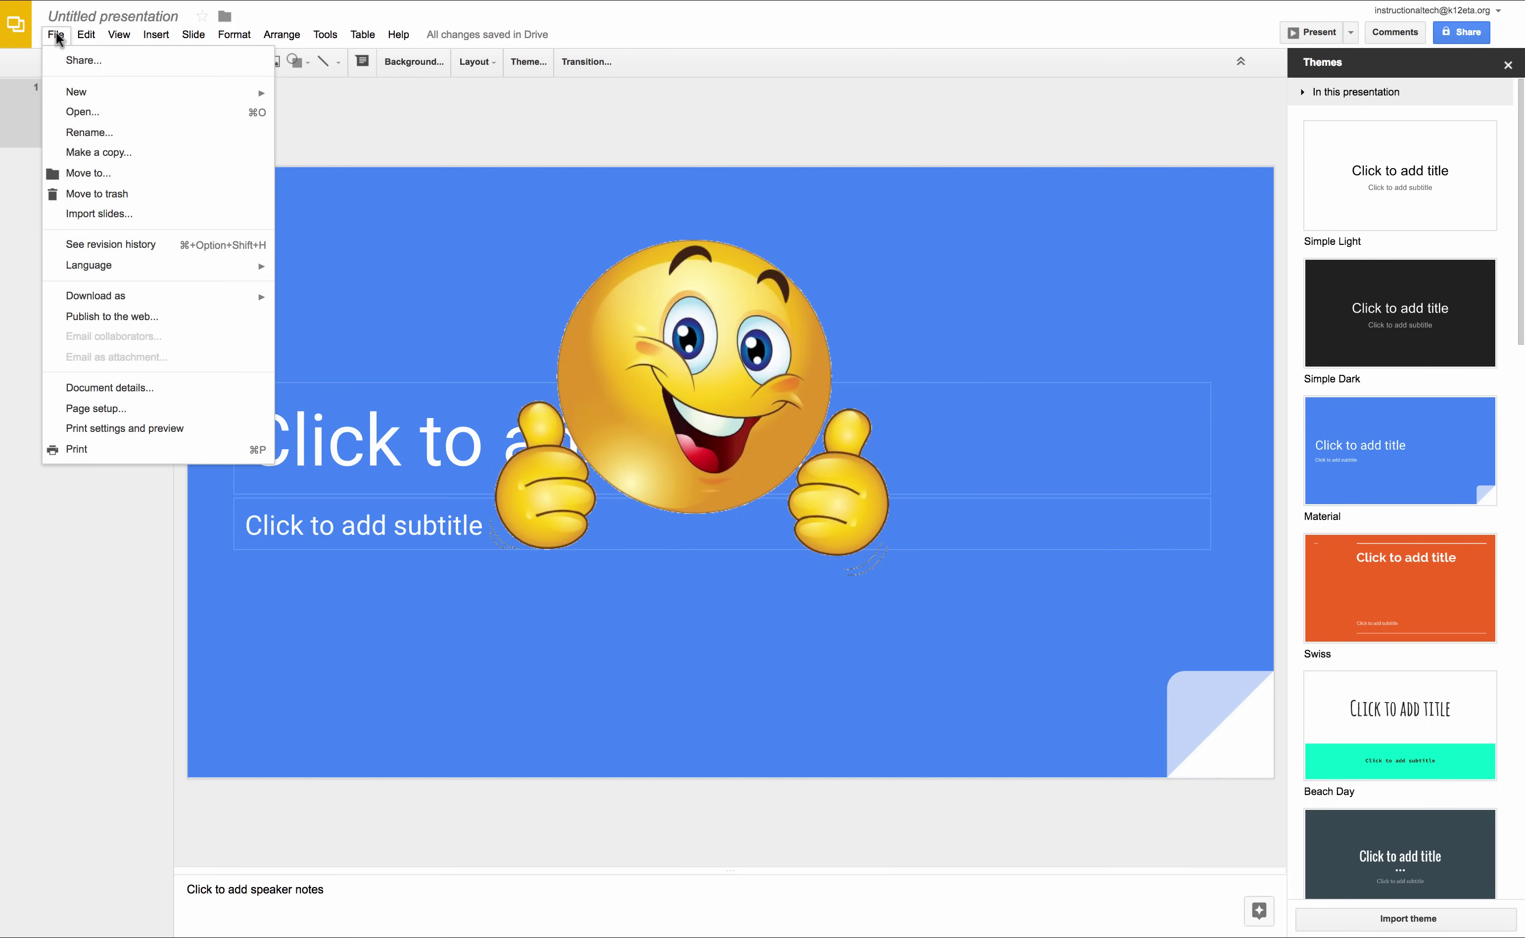
pyautogui.click(566, 90)
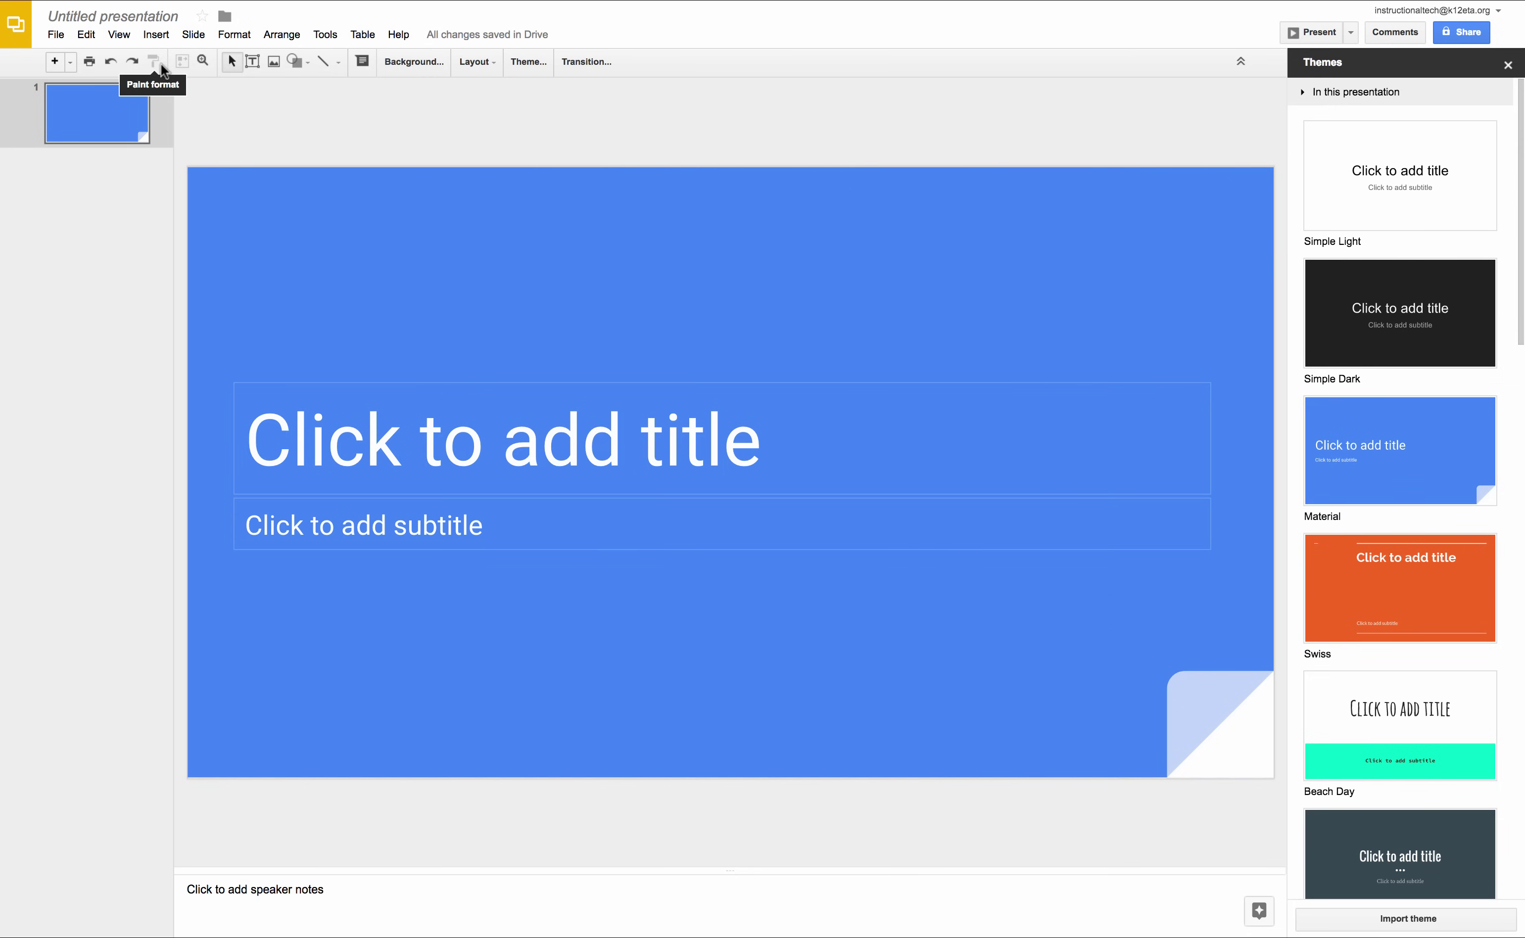
# - Look at the slide layout list, then open Print and cancel it
pyautogui.click(70, 63)
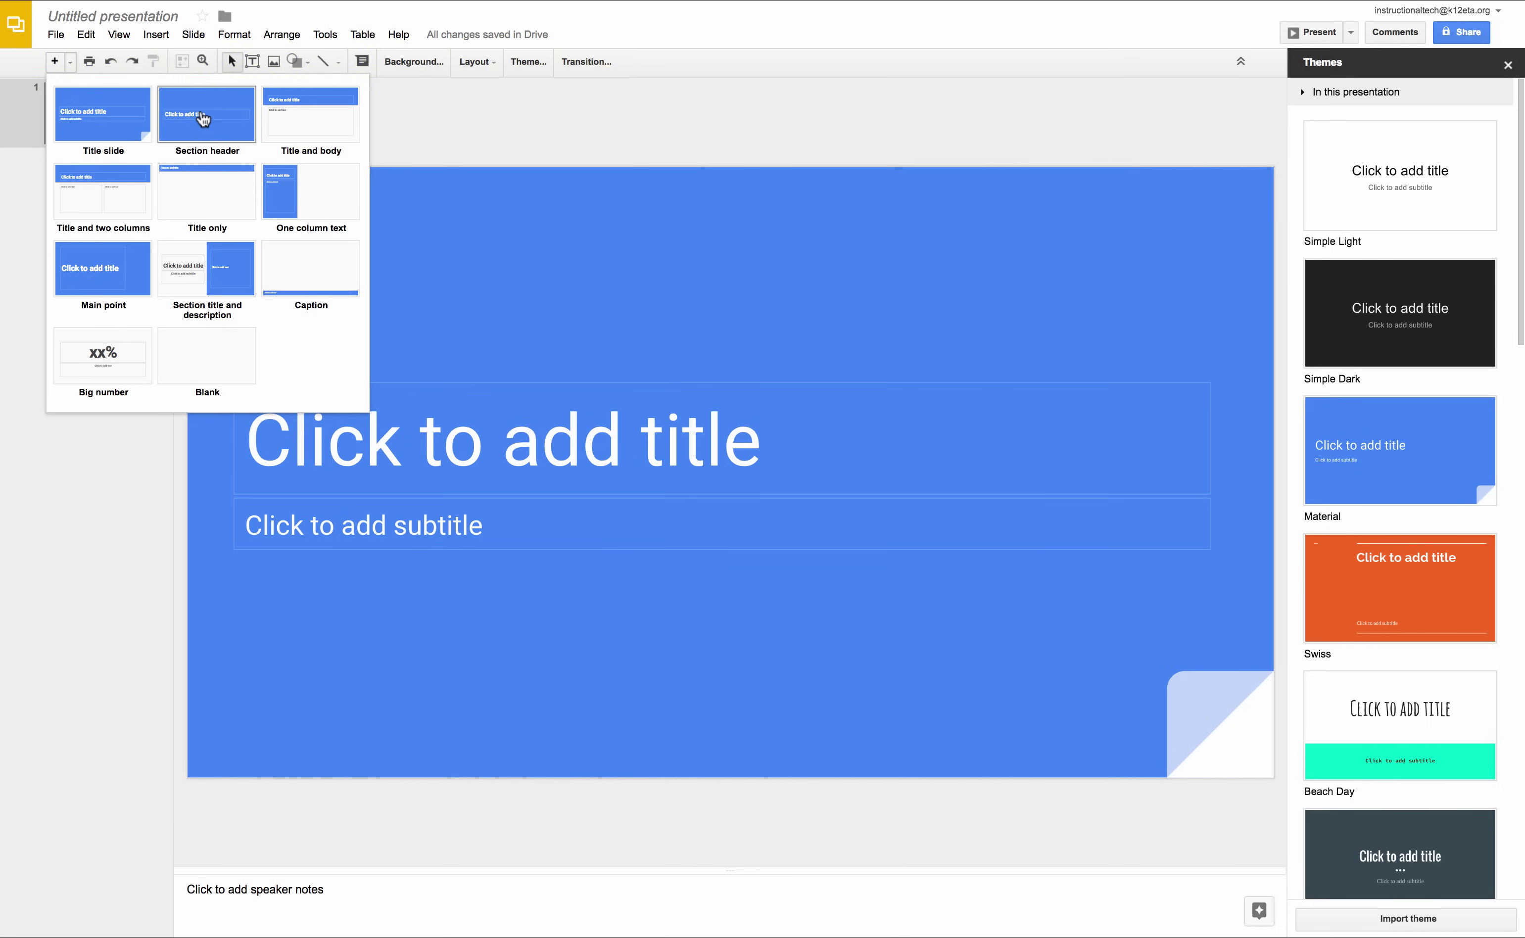
pyautogui.click(94, 61)
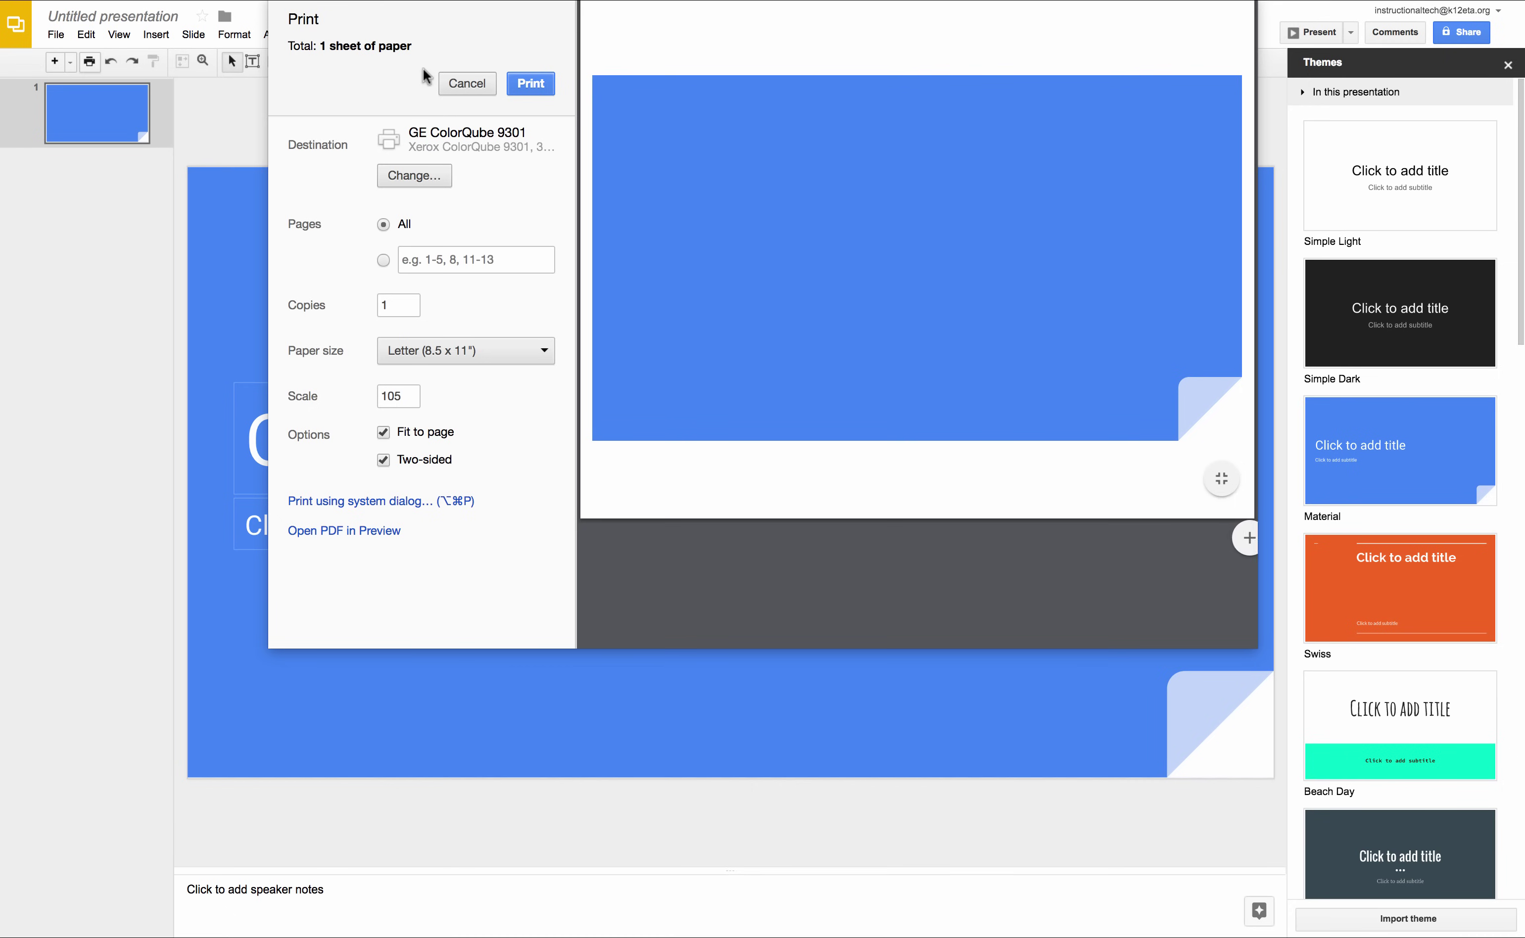
pyautogui.click(467, 83)
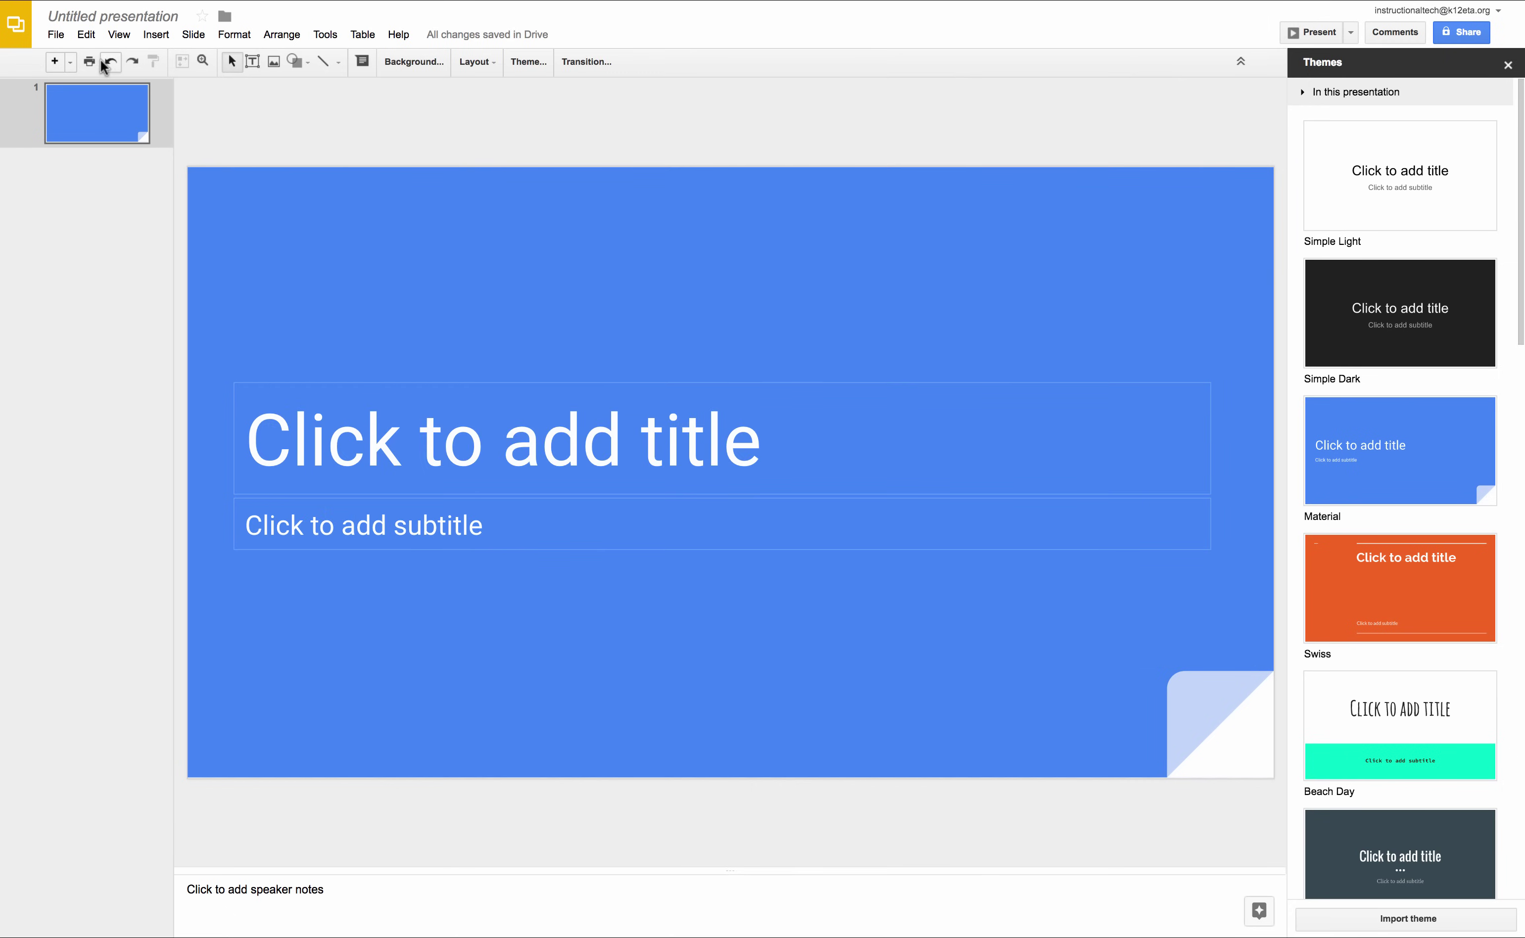
# - Type 'asfasdgfadsfasdfads' into the title, undo it, then redo it
pyautogui.click(467, 441)
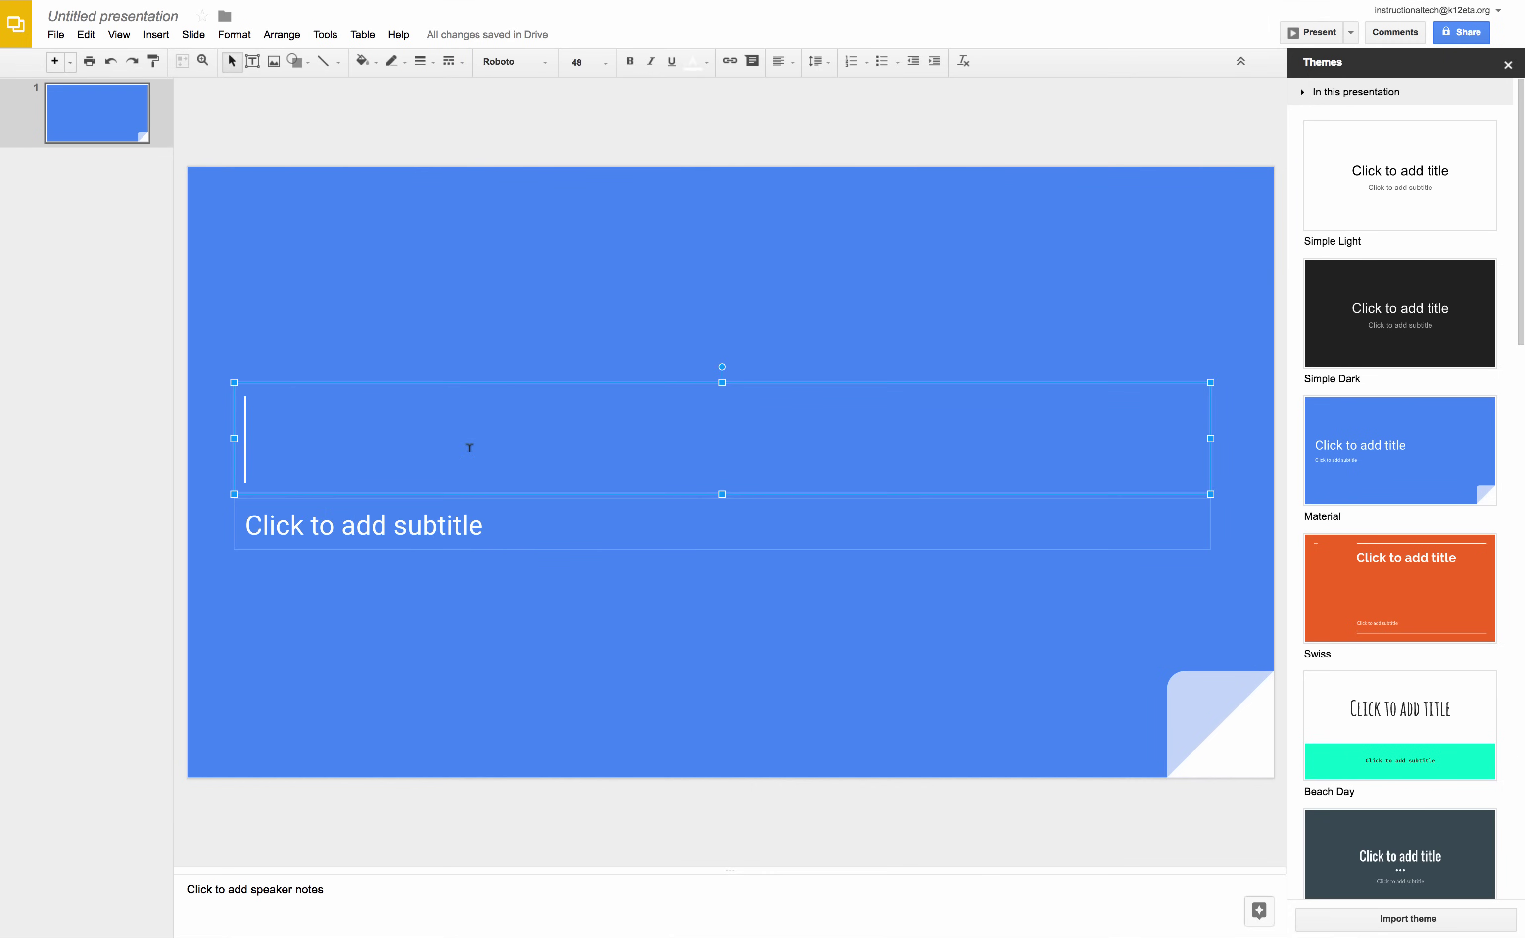
pyautogui.write('asfasdgfadsfasdfads')
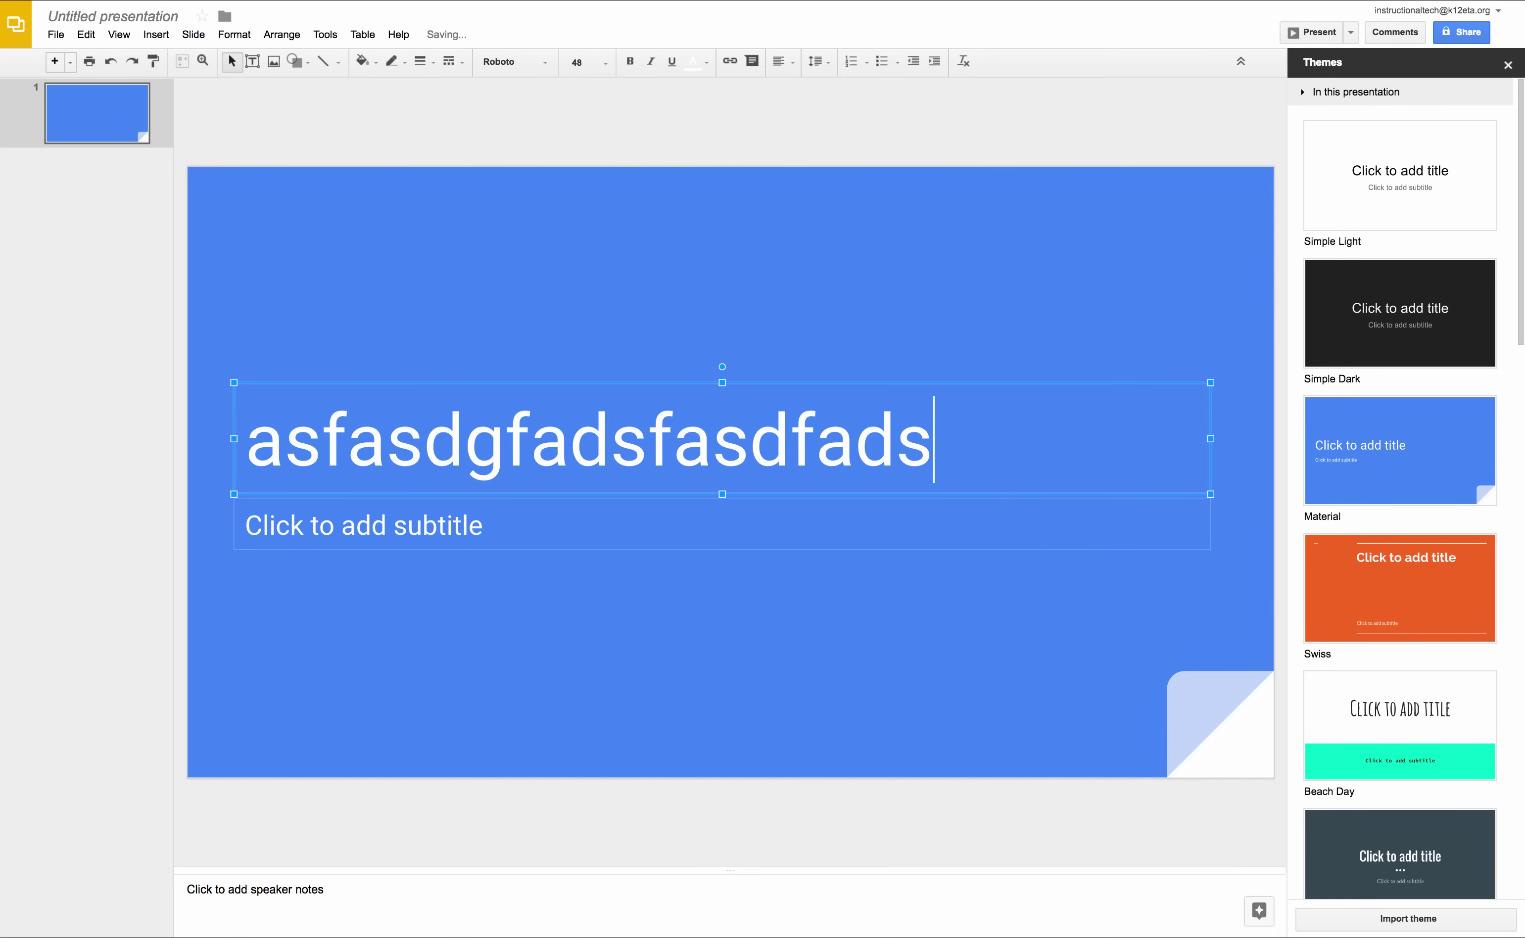
pyautogui.click(117, 61)
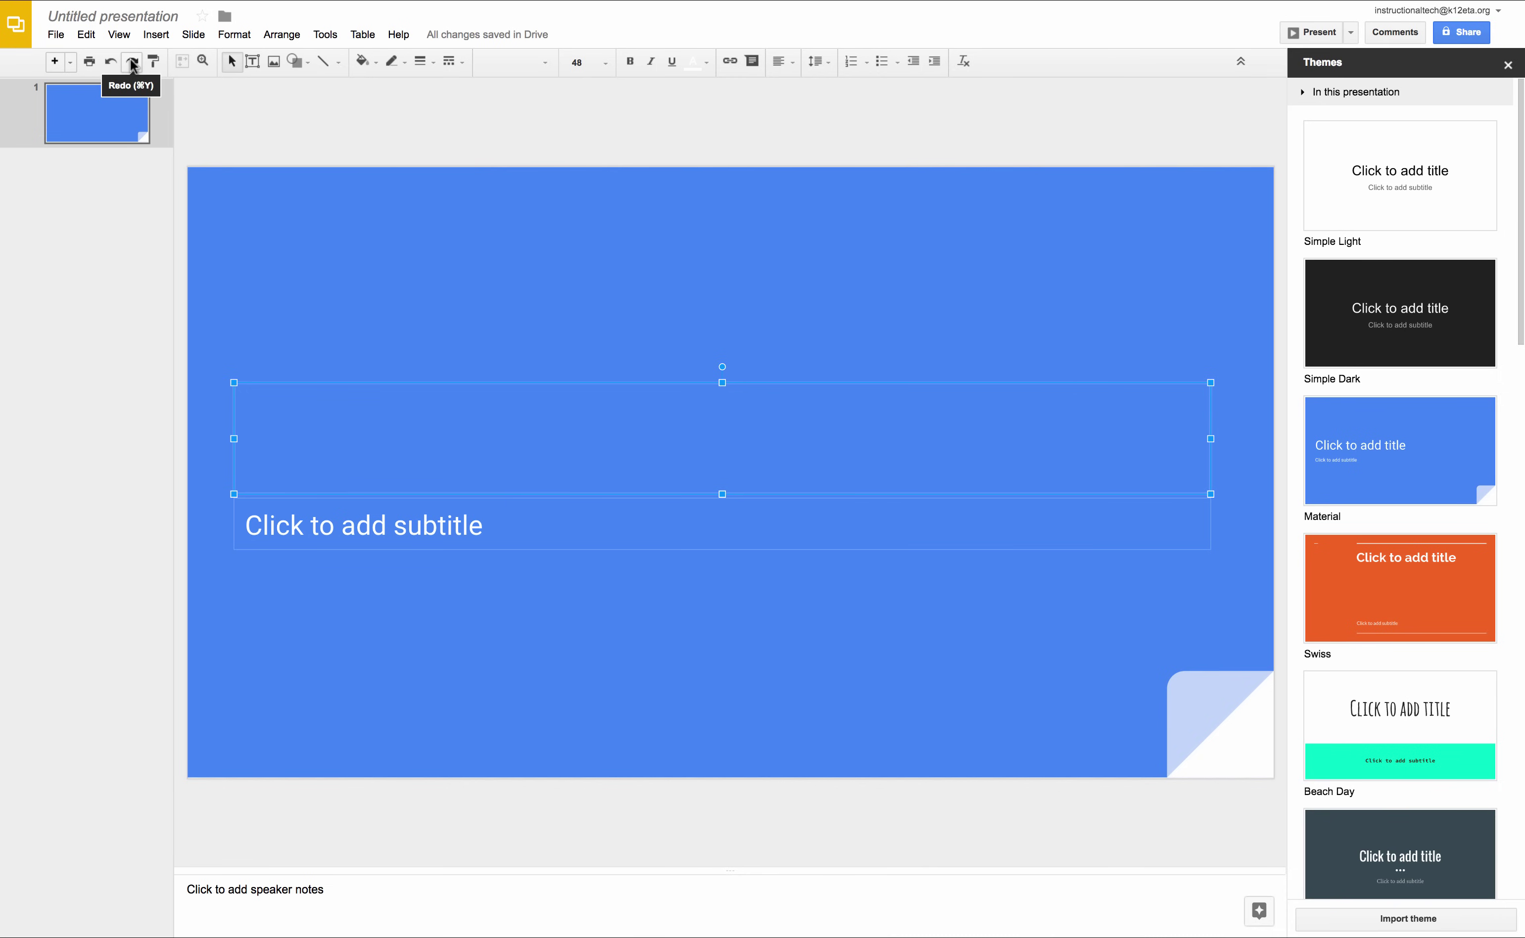
pyautogui.click(132, 62)
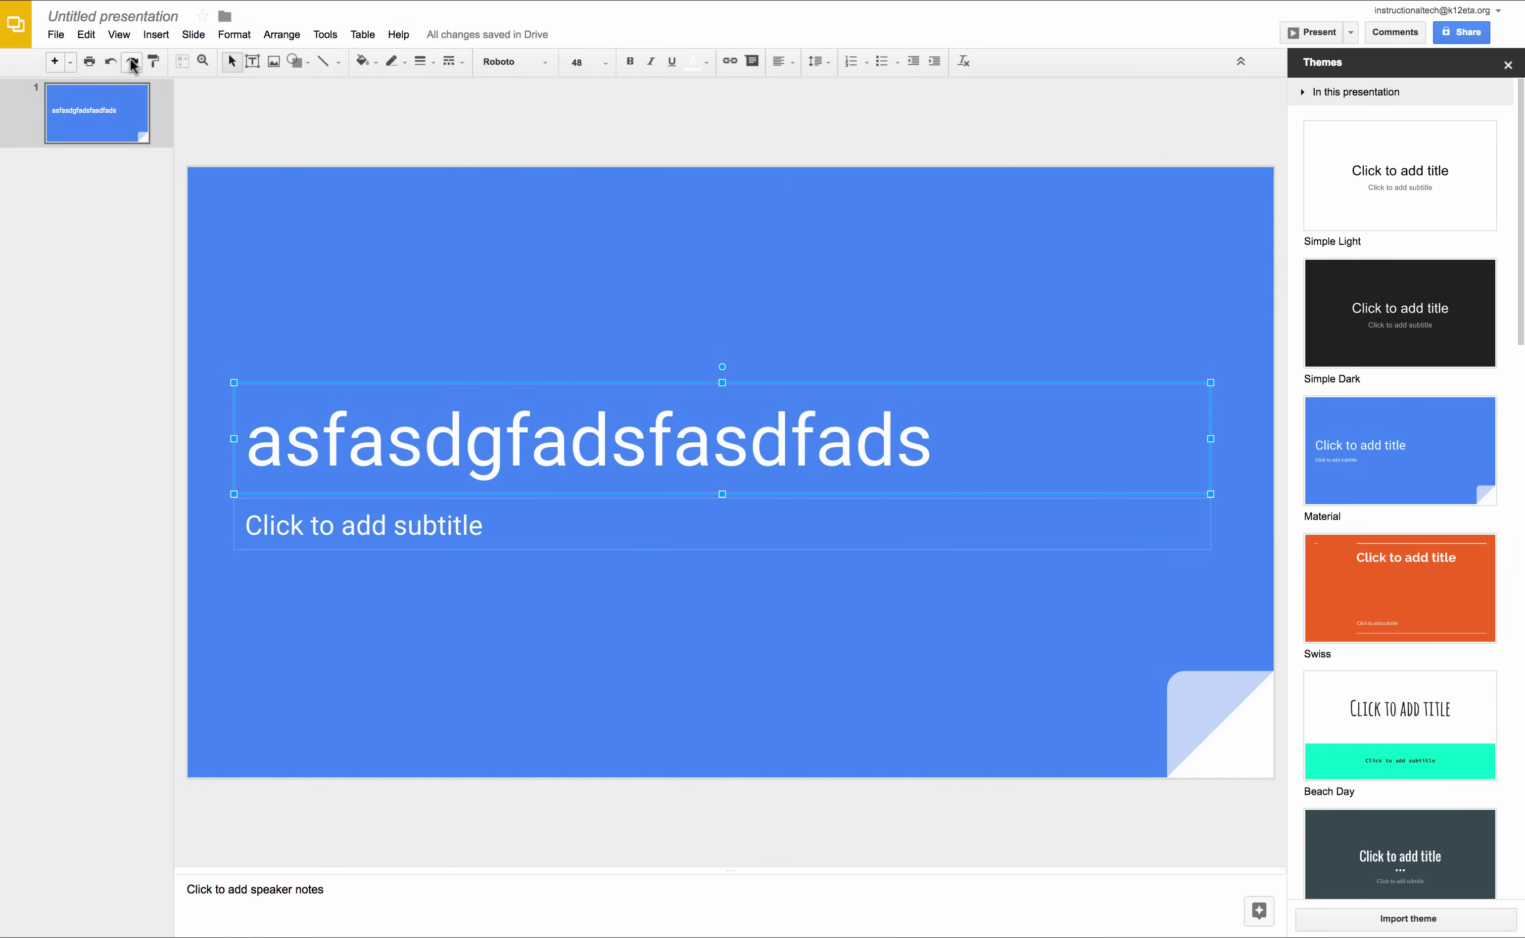
# - Clear the test title, then browse the Insert image snapshot, URL, albums and Drive tabs
pyautogui.hotkey('ctrl', 'z')
pyautogui.click(273, 62)
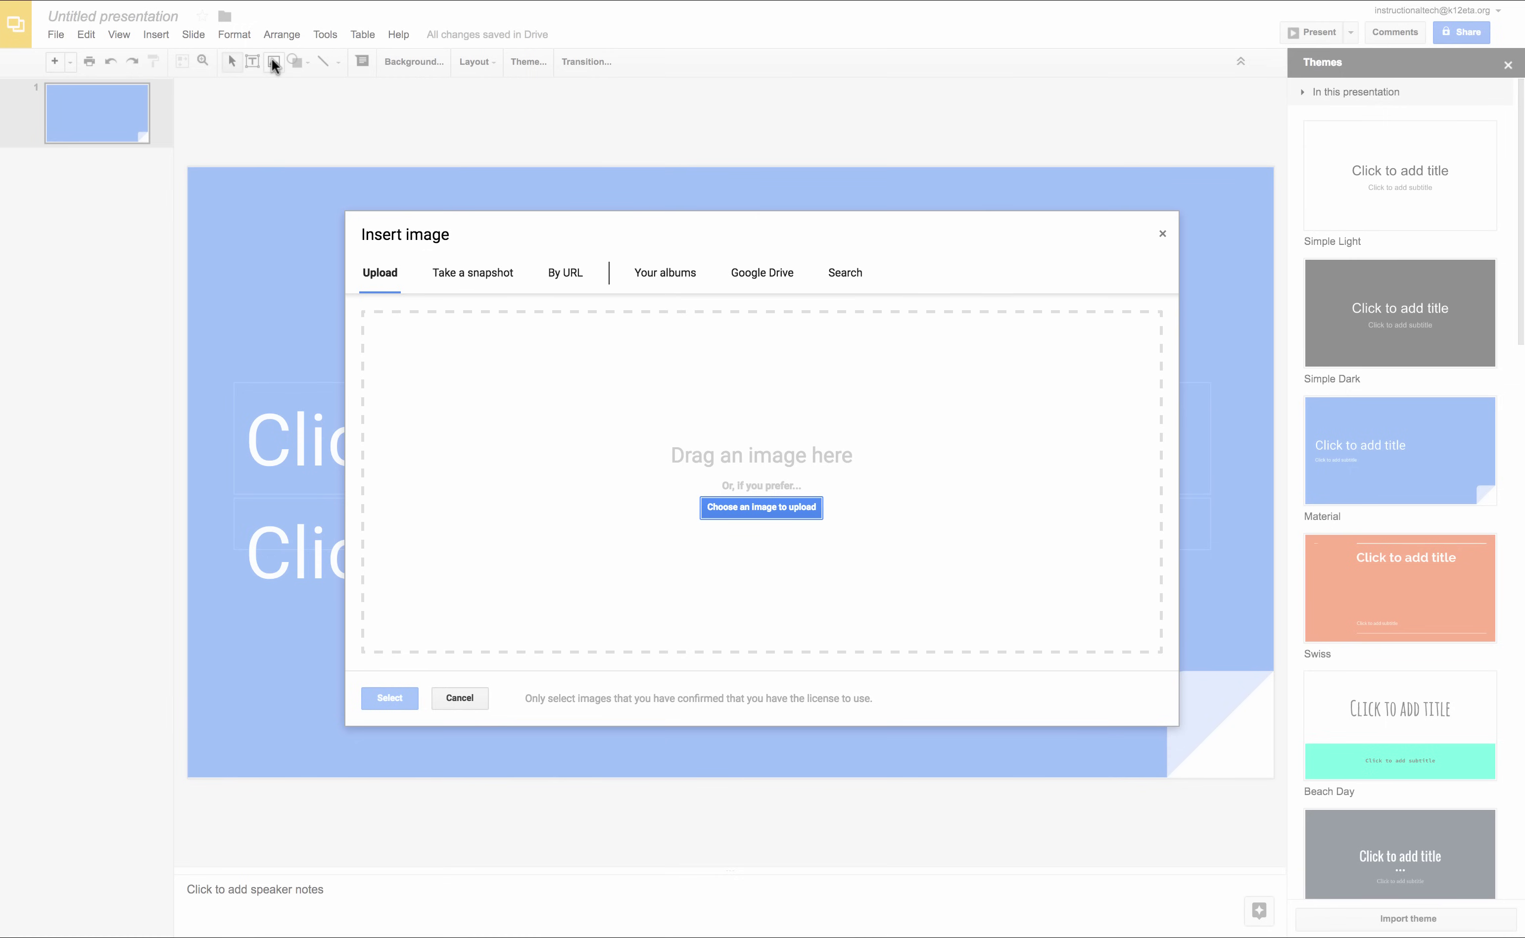
pyautogui.click(472, 272)
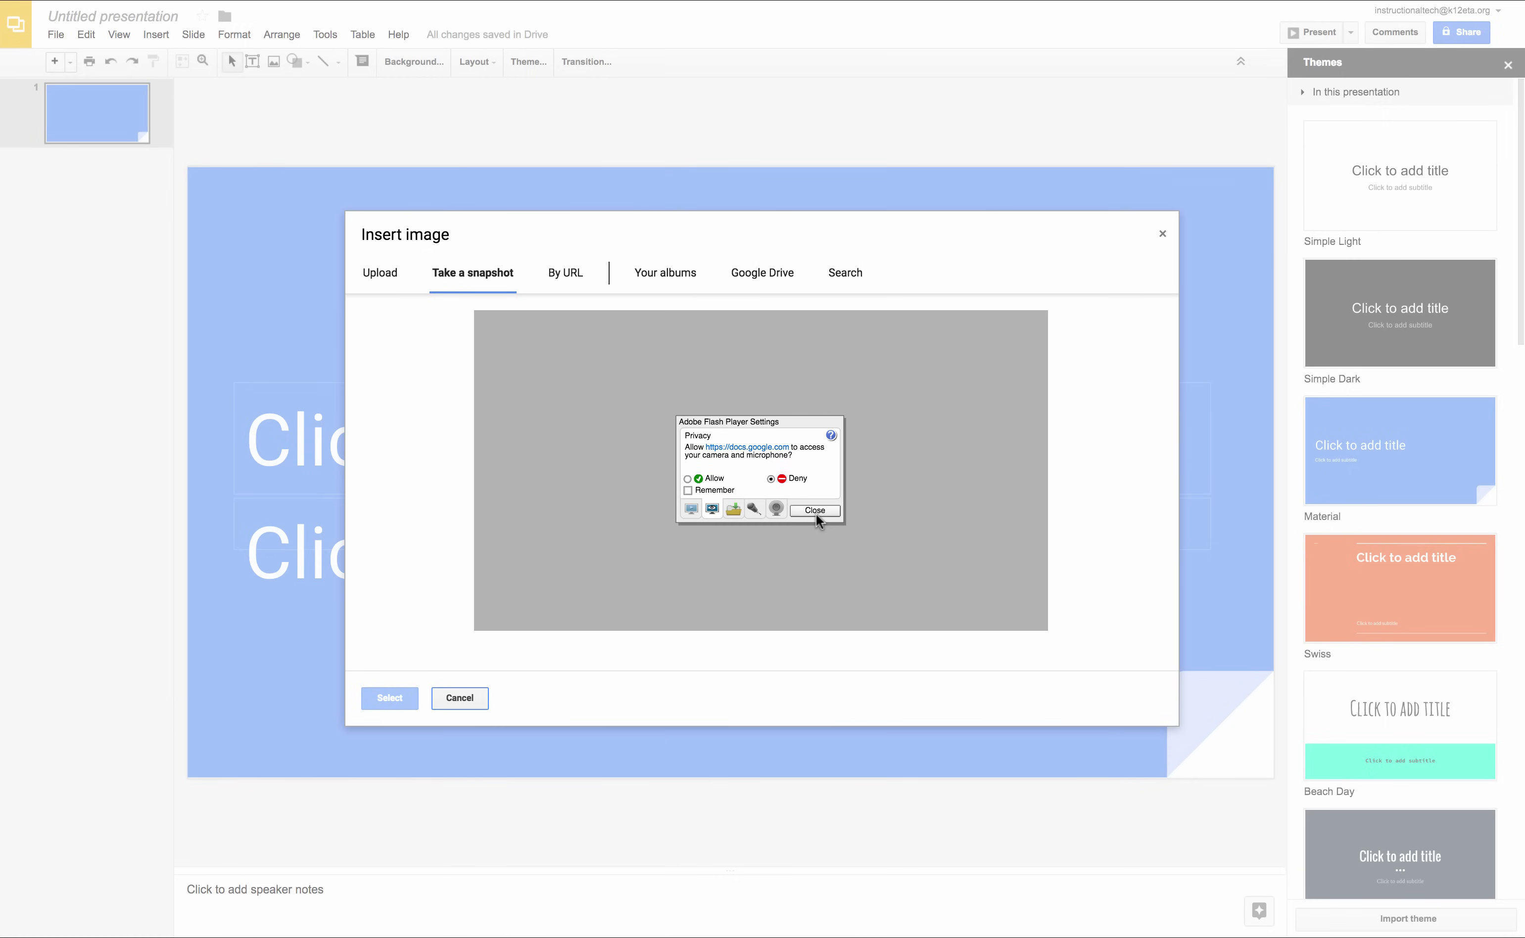
pyautogui.click(567, 270)
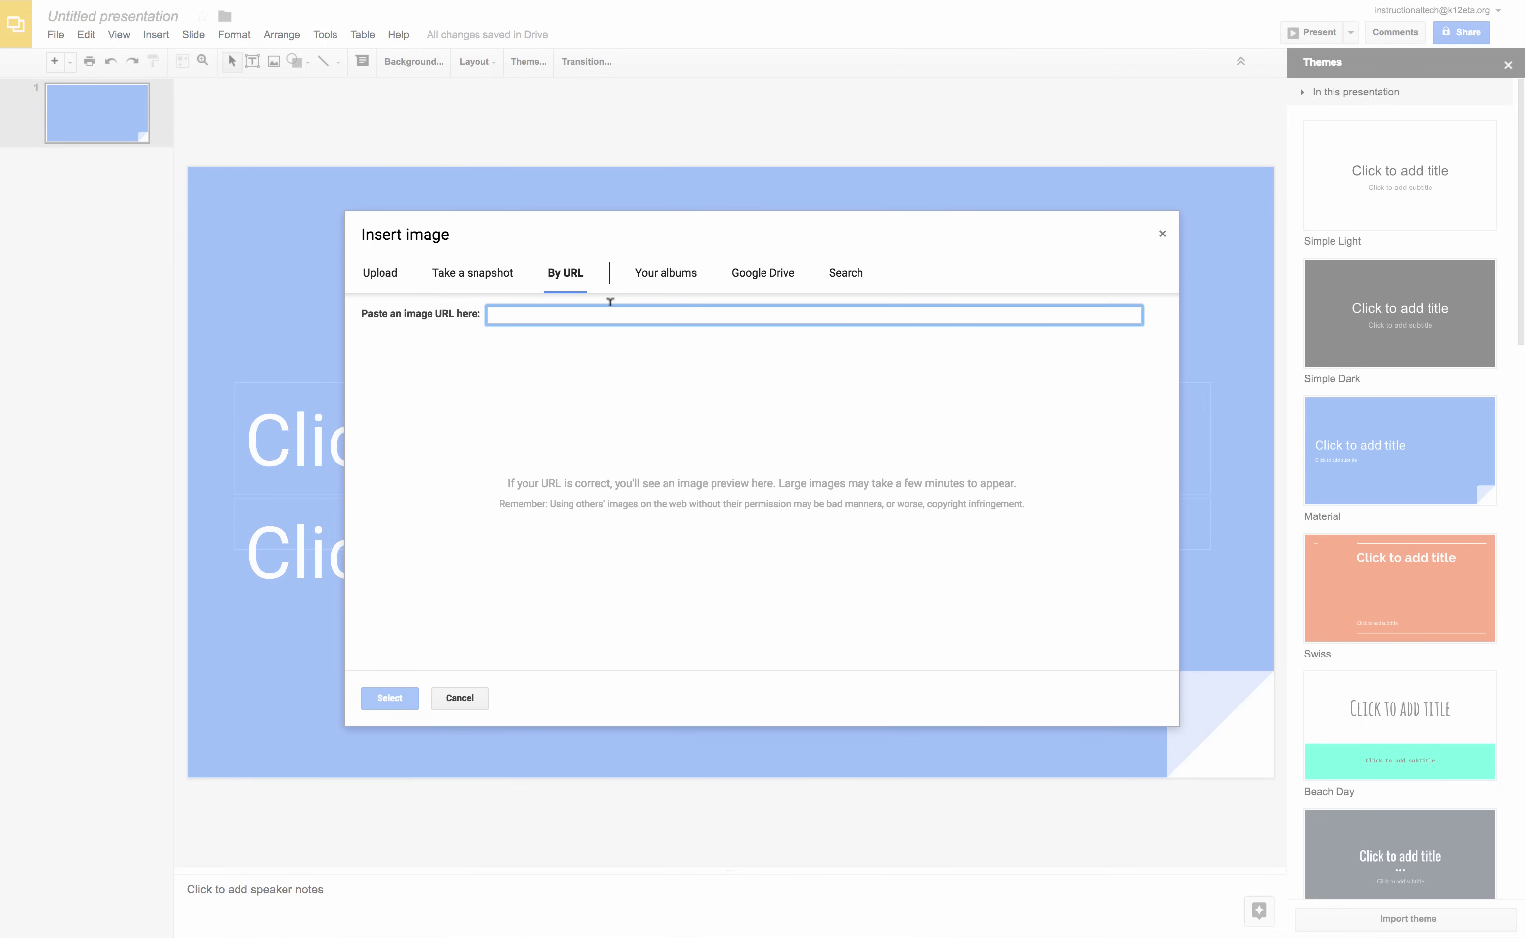
pyautogui.click(666, 282)
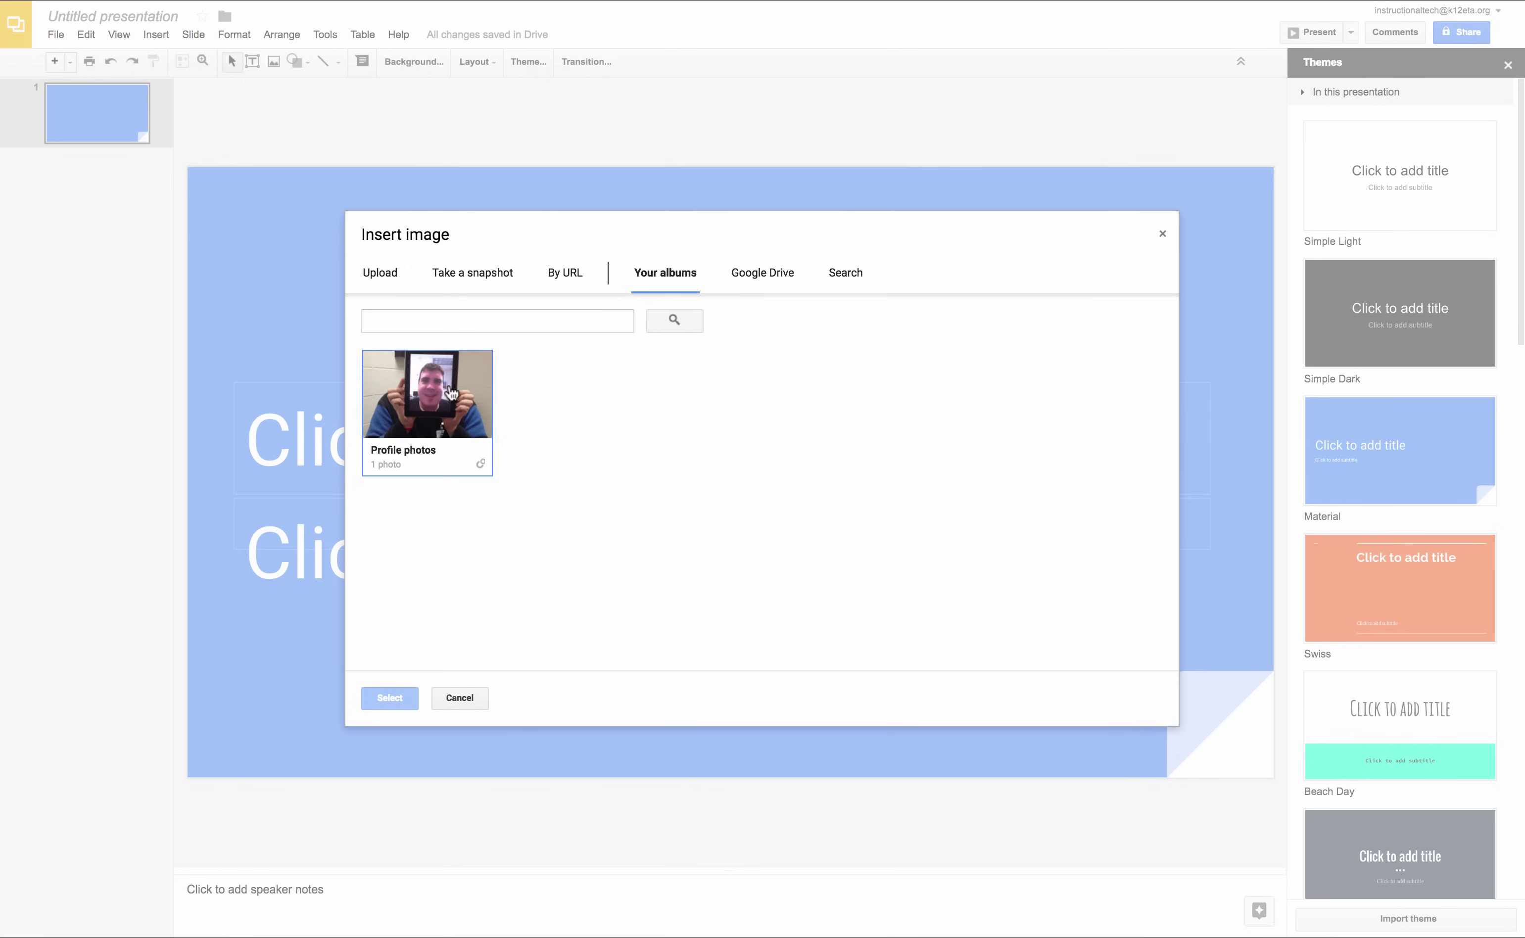
pyautogui.click(756, 273)
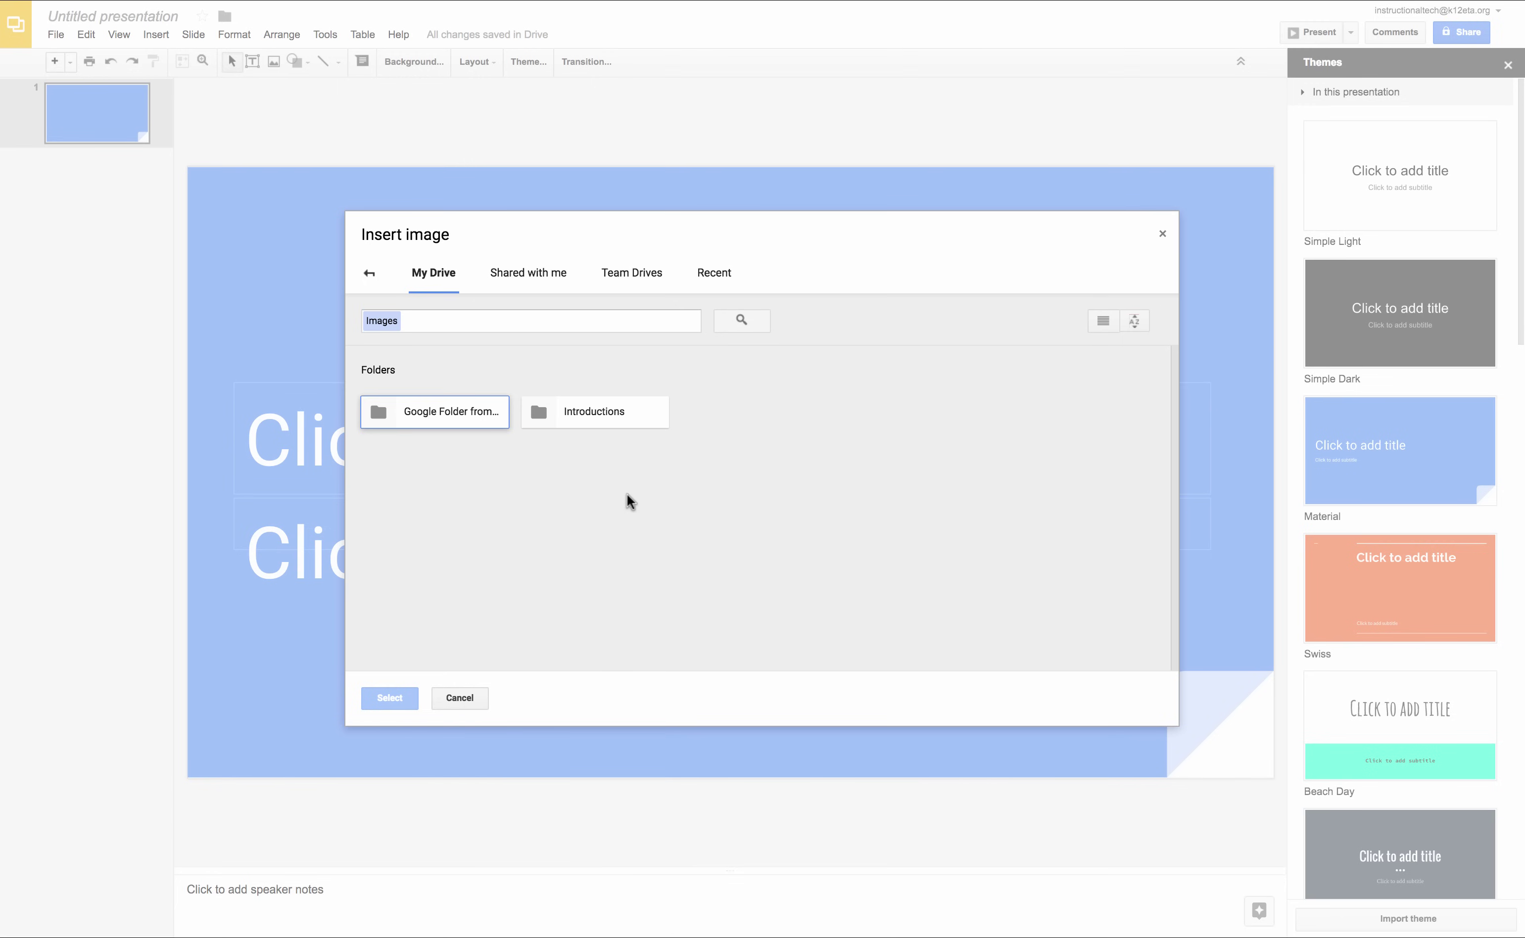
pyautogui.click(368, 275)
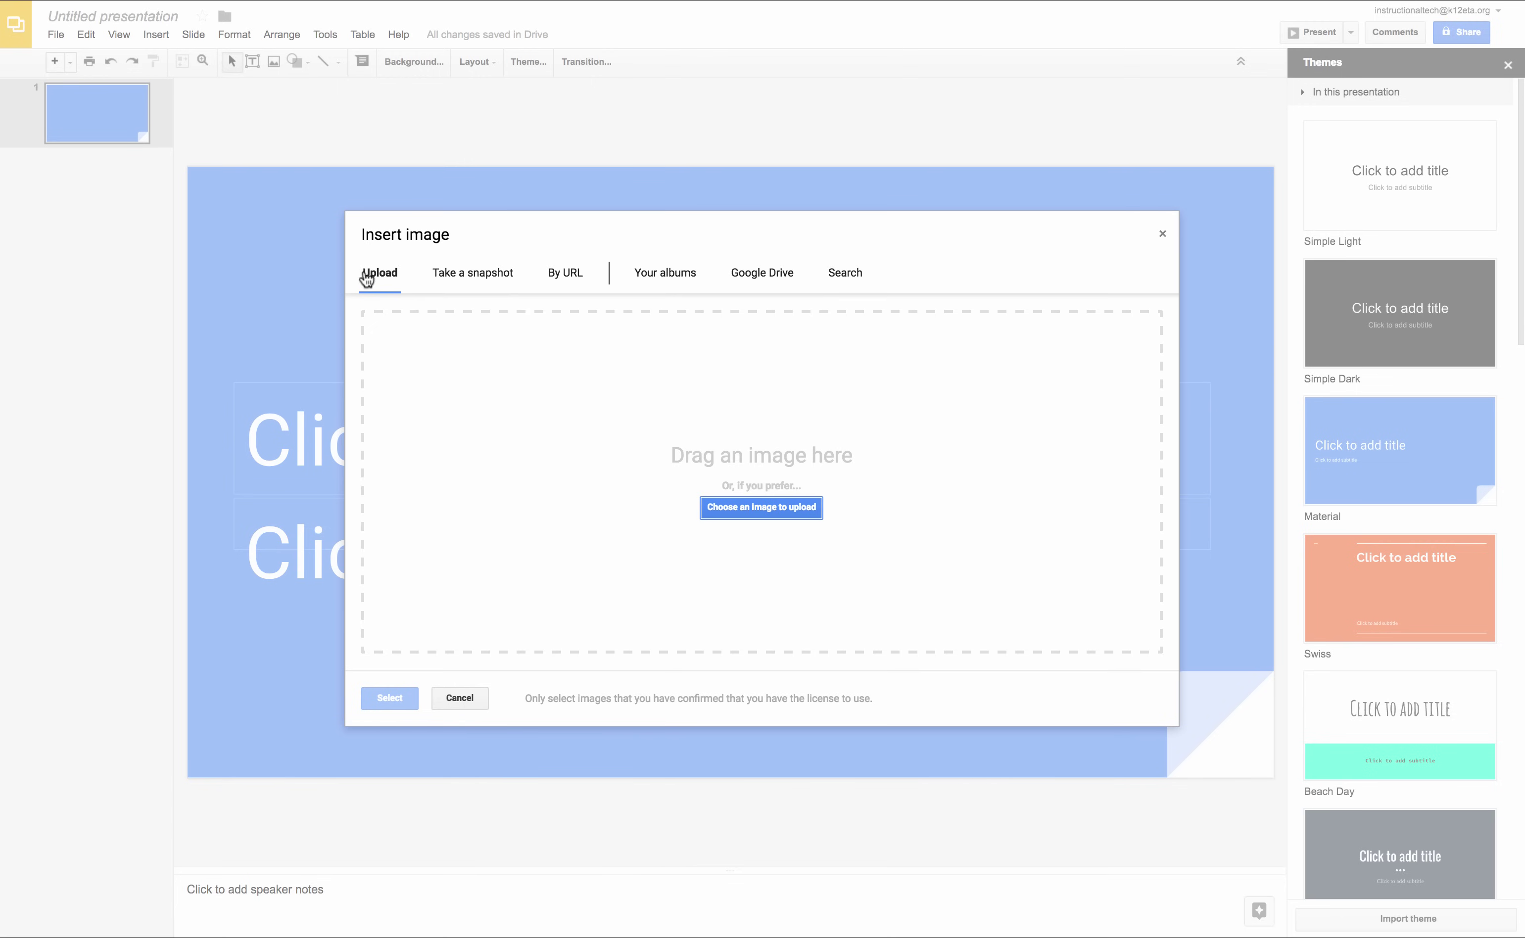
# - Search the web for 'Kittens', insert the first photo and move it lower left
pyautogui.click(848, 272)
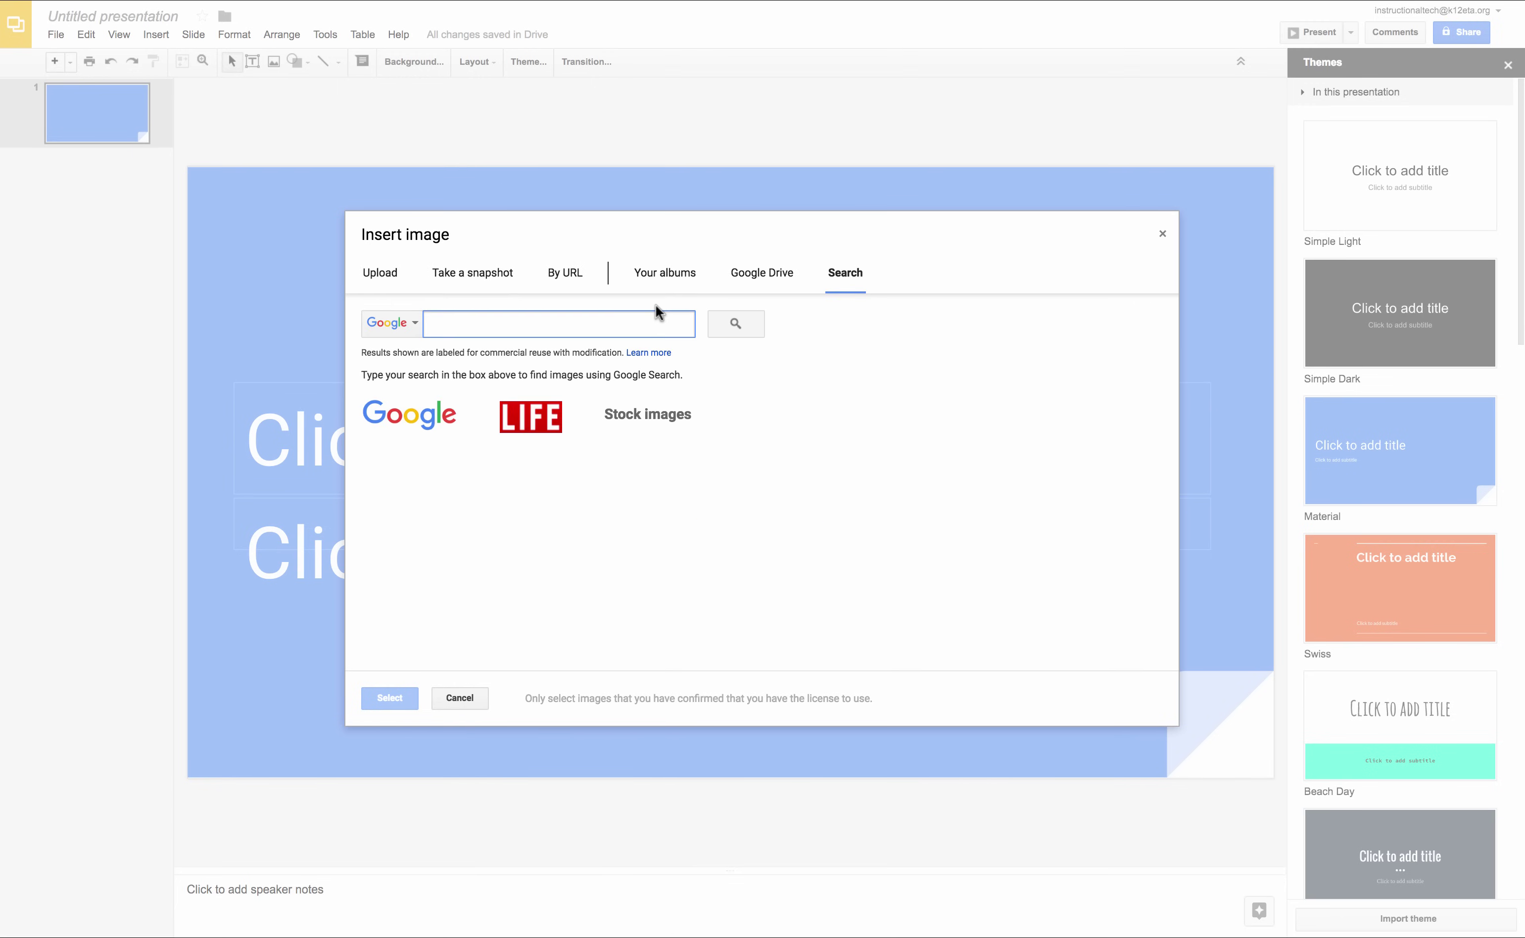
pyautogui.write('Kittens')
pyautogui.click(731, 323)
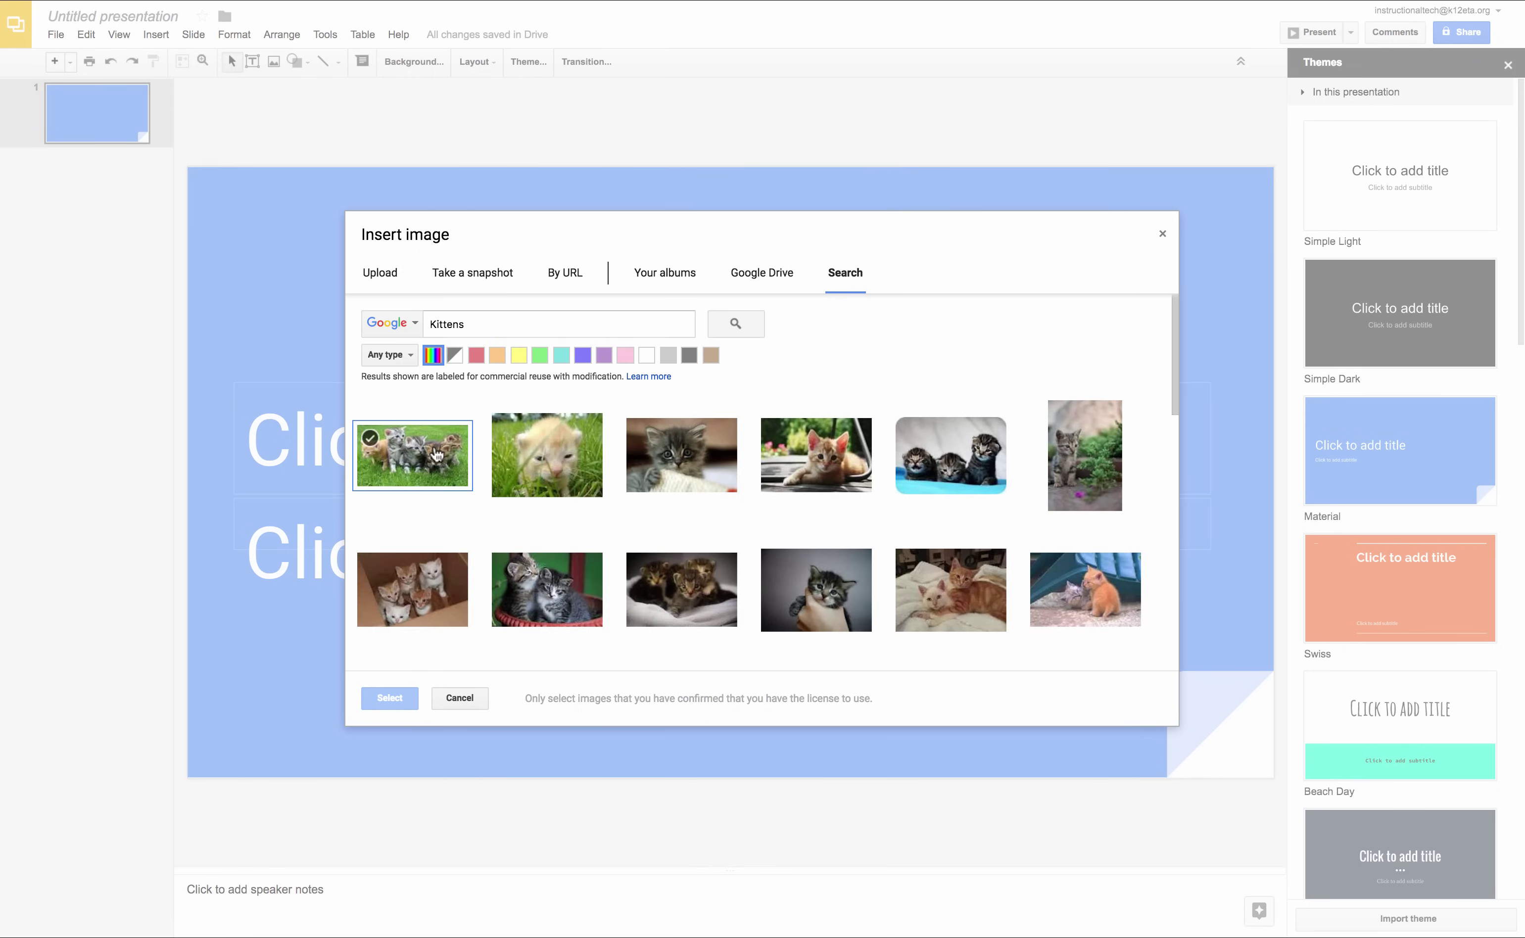
pyautogui.click(439, 455)
pyautogui.click(399, 698)
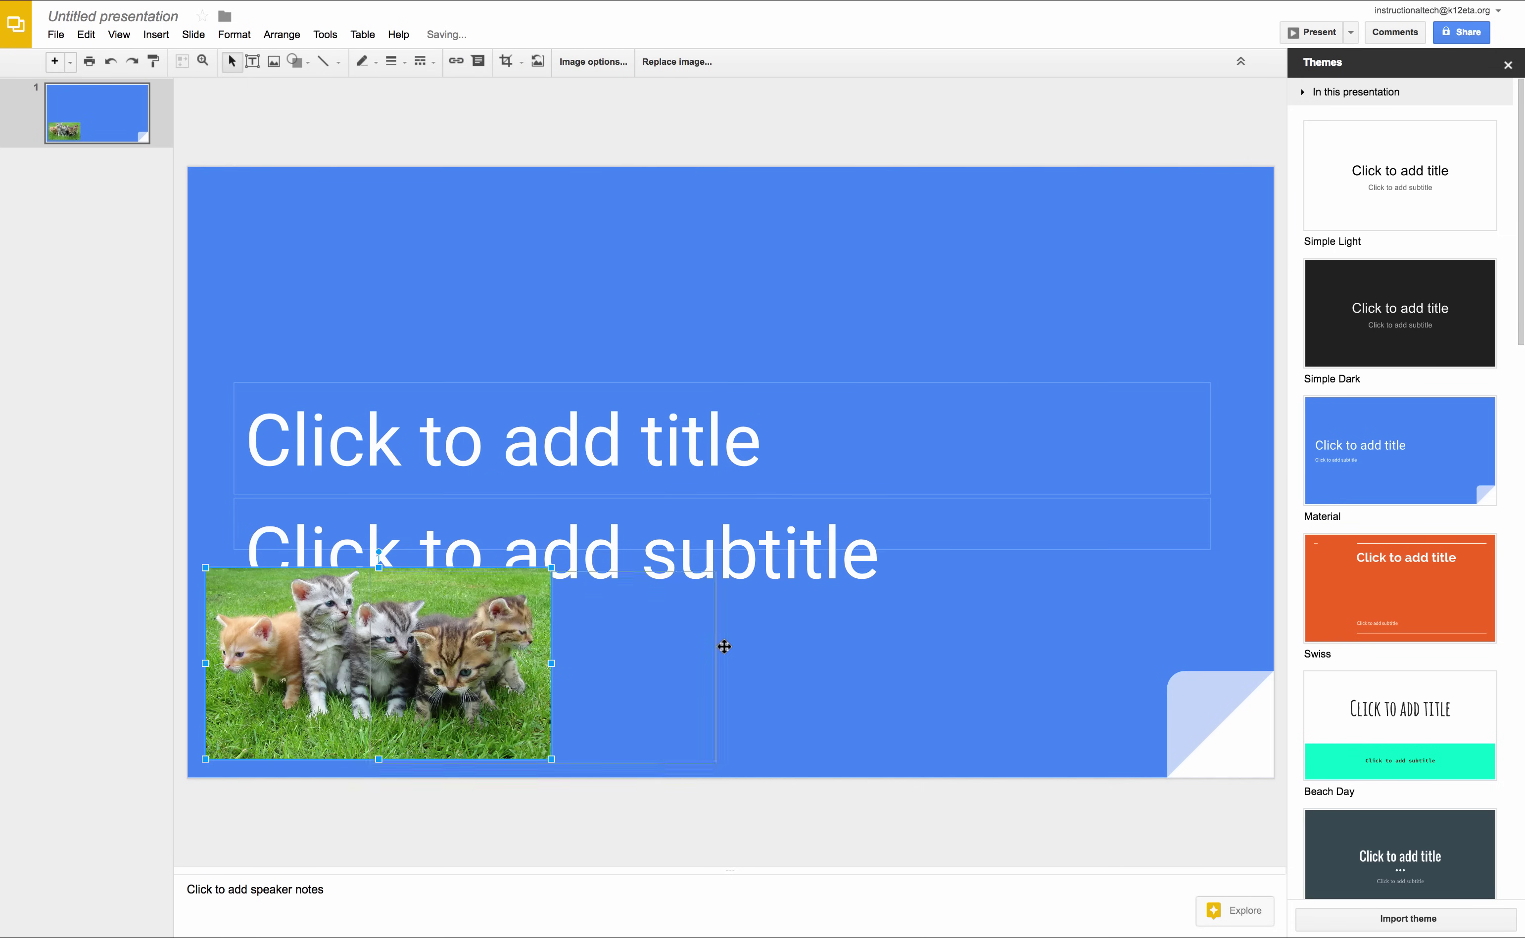
pyautogui.moveTo(725, 646); pyautogui.dragTo(769, 651)
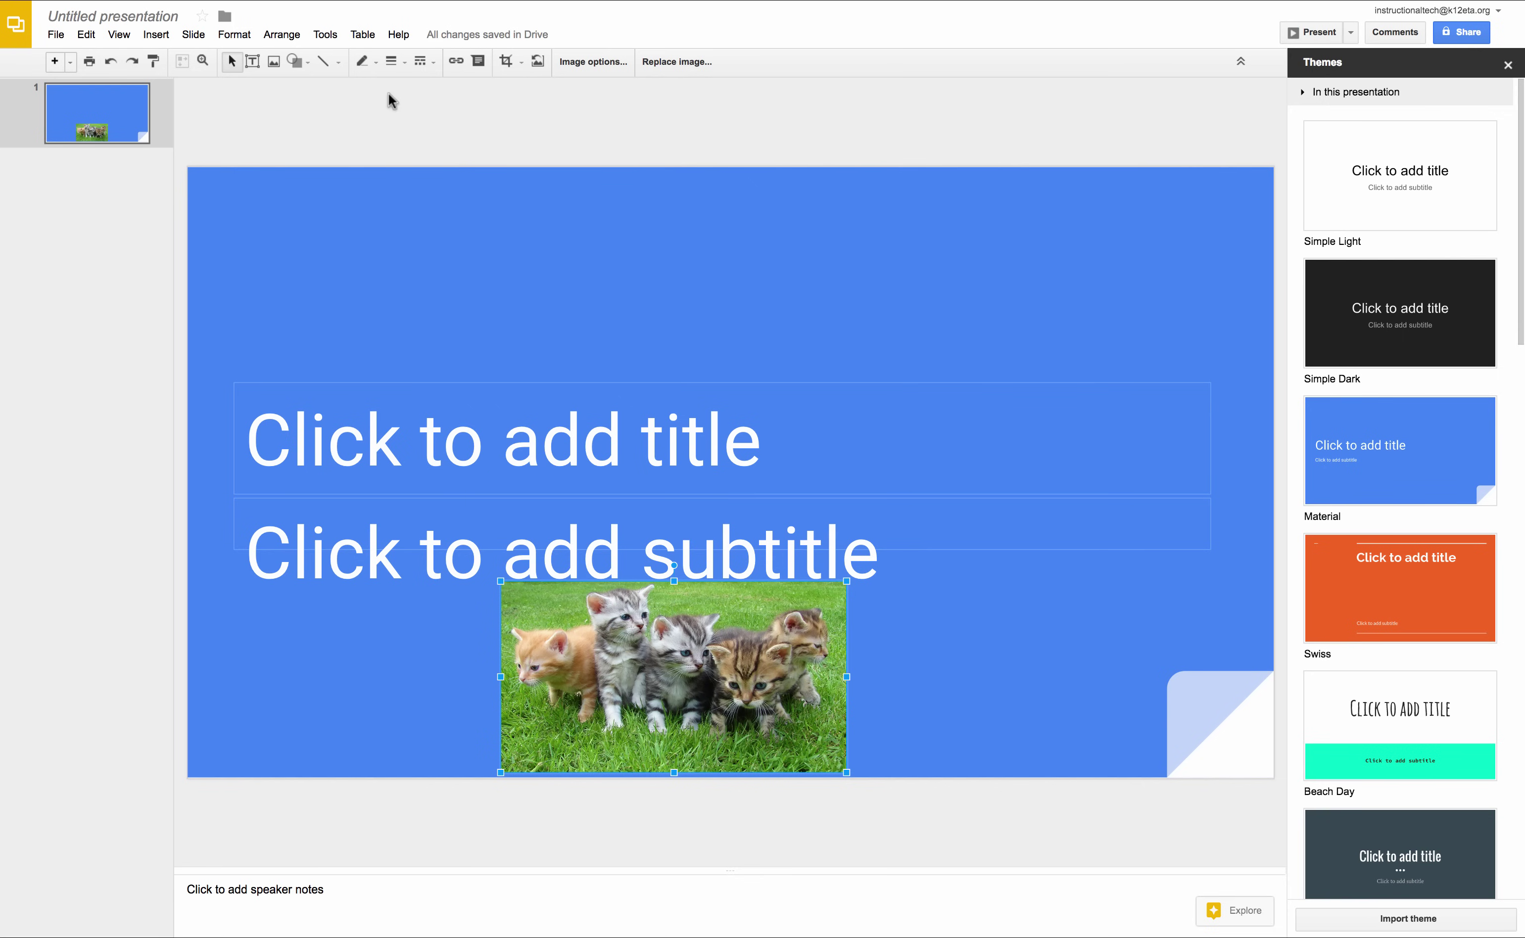
# - Draw a rounded rectangle above the title area
pyautogui.click(295, 61)
pyautogui.moveTo(305, 89)
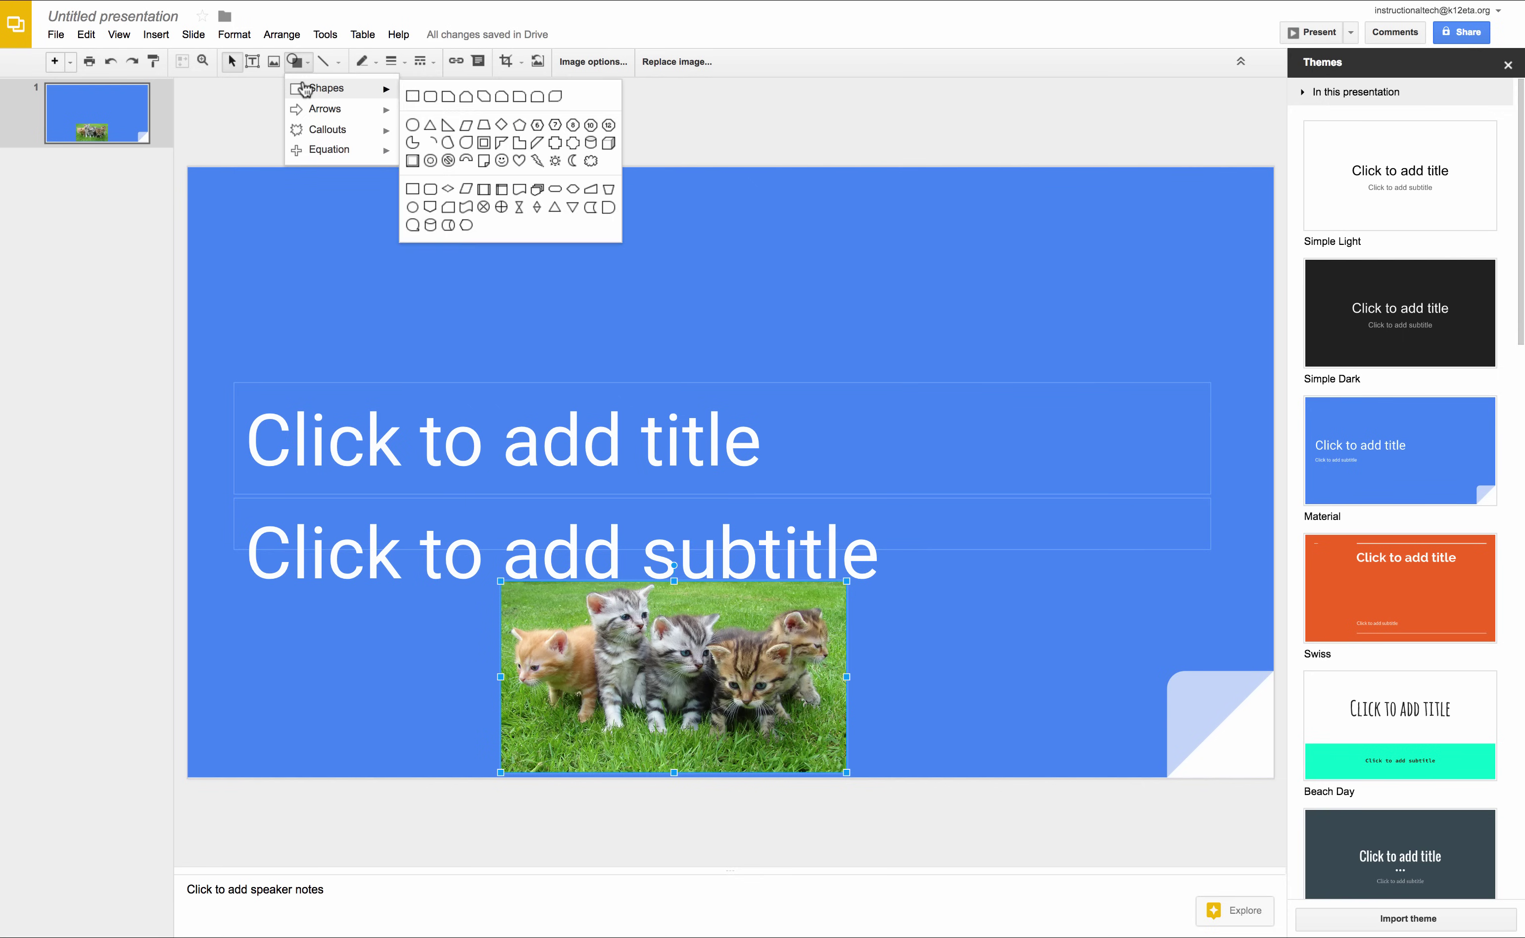
pyautogui.click(426, 99)
pyautogui.moveTo(331, 195)
pyautogui.mouseDown()
pyautogui.moveTo(564, 375)
pyautogui.moveTo(639, 389)
pyautogui.mouseUp()
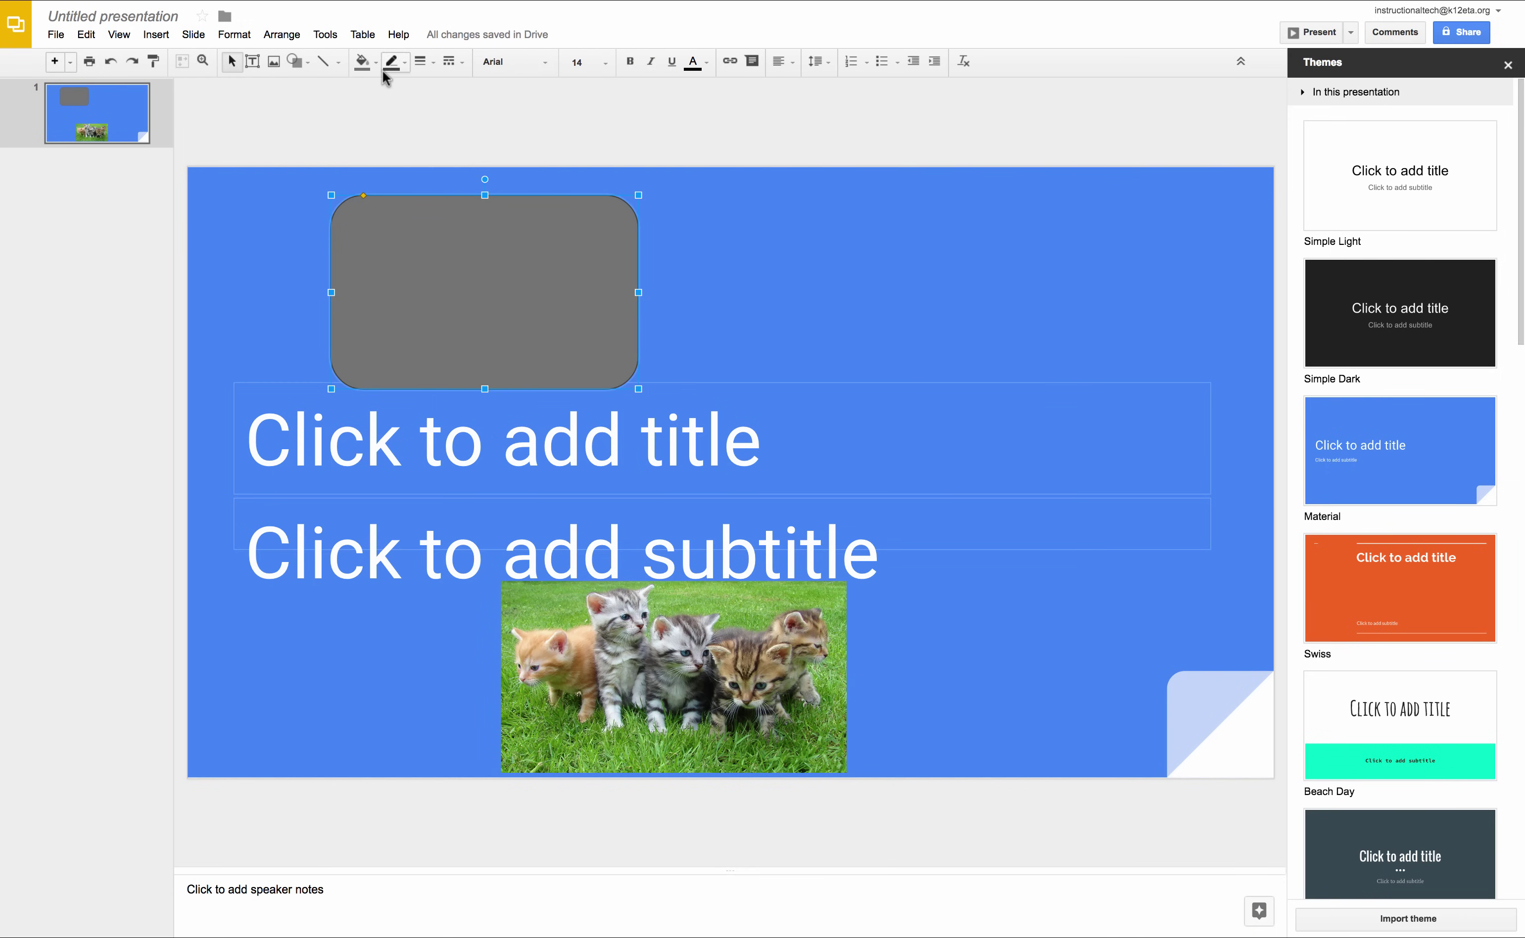
# - Fill the rounded rectangle orange and give it a dark magenta border
pyautogui.click(364, 62)
pyautogui.click(399, 161)
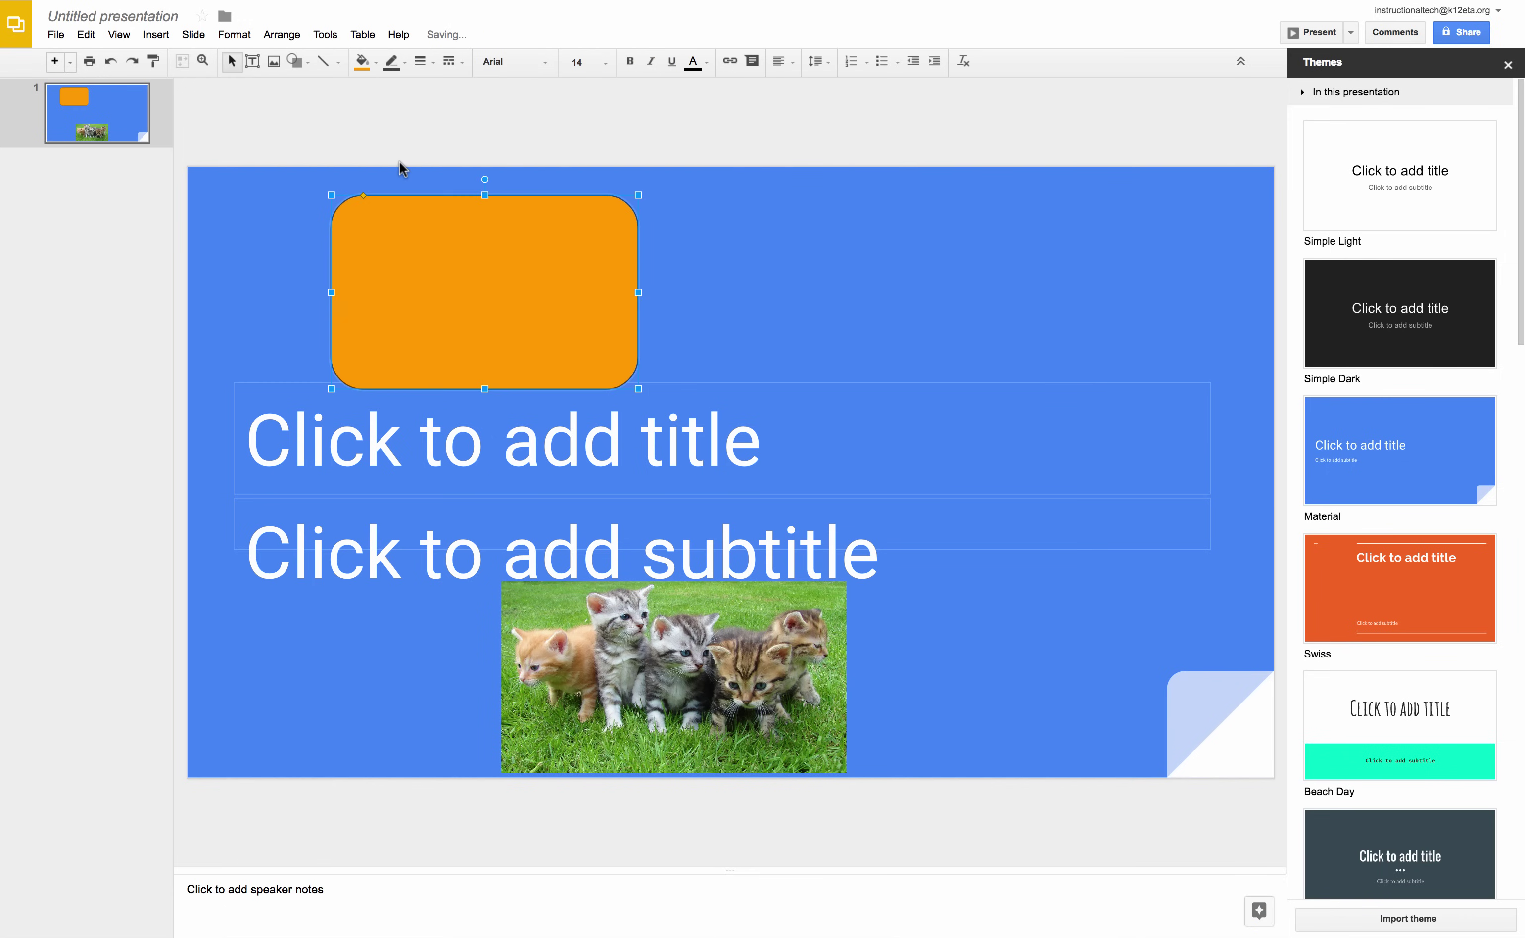
pyautogui.click(394, 61)
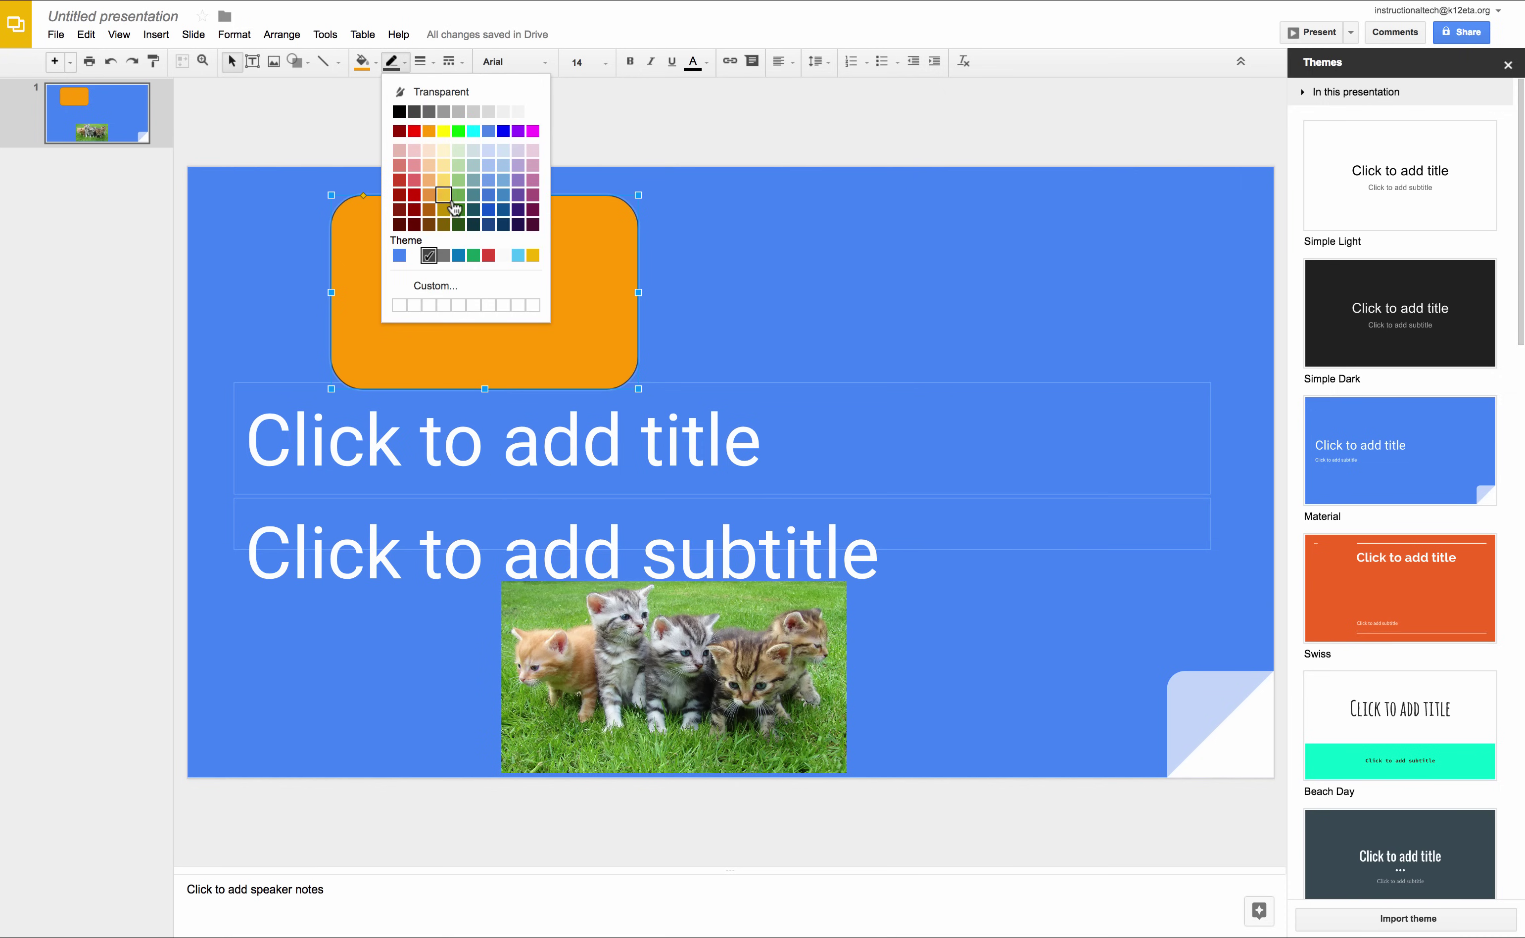
pyautogui.click(533, 196)
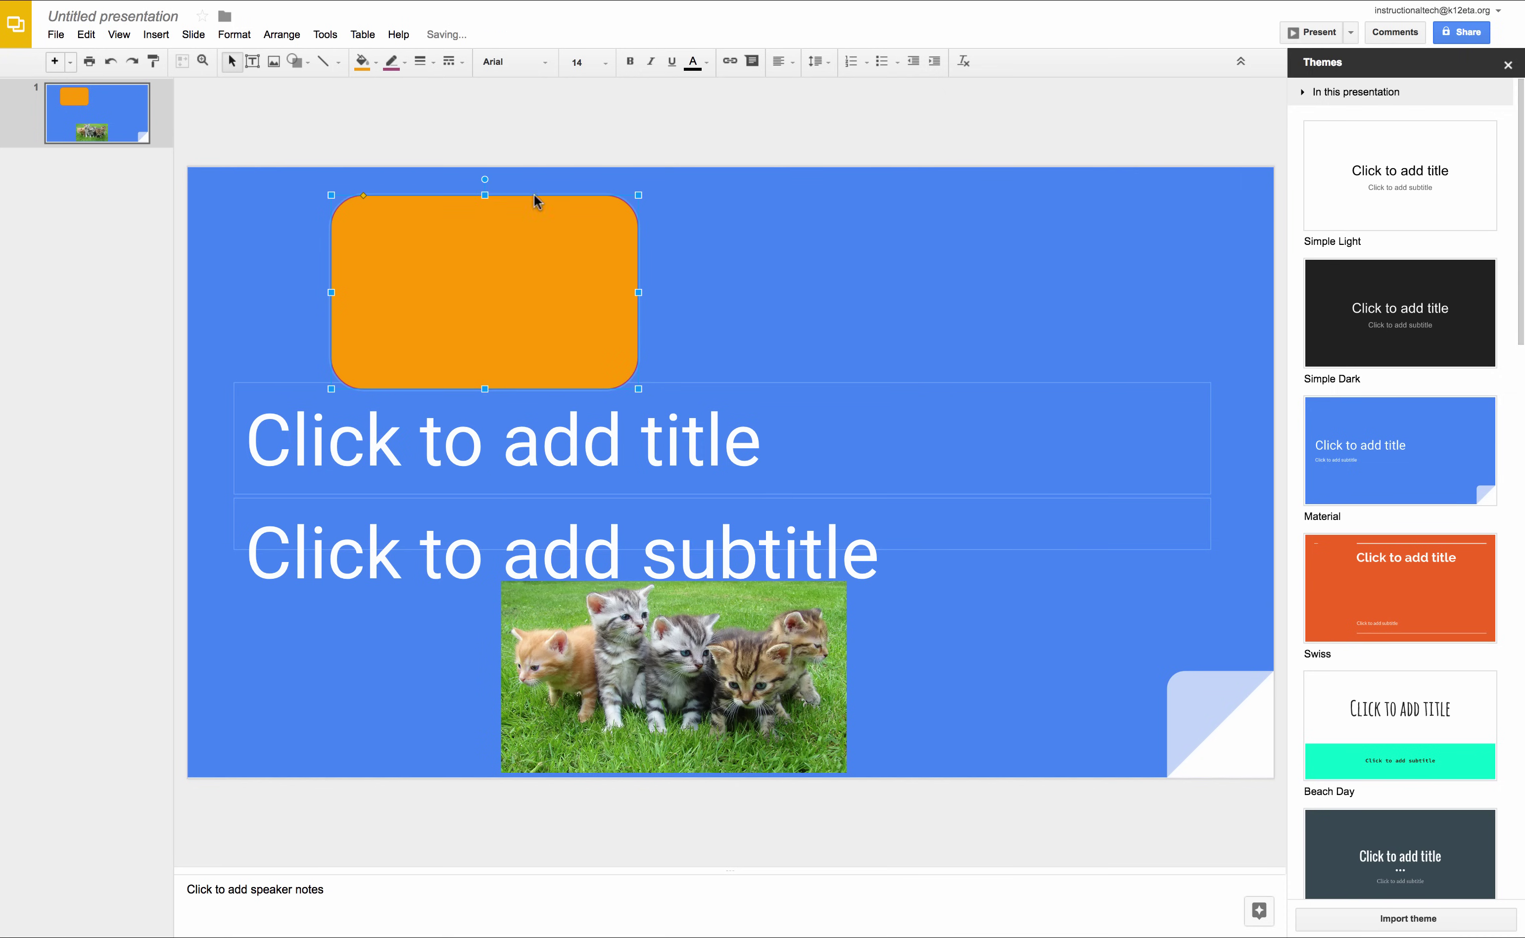
pyautogui.click(717, 256)
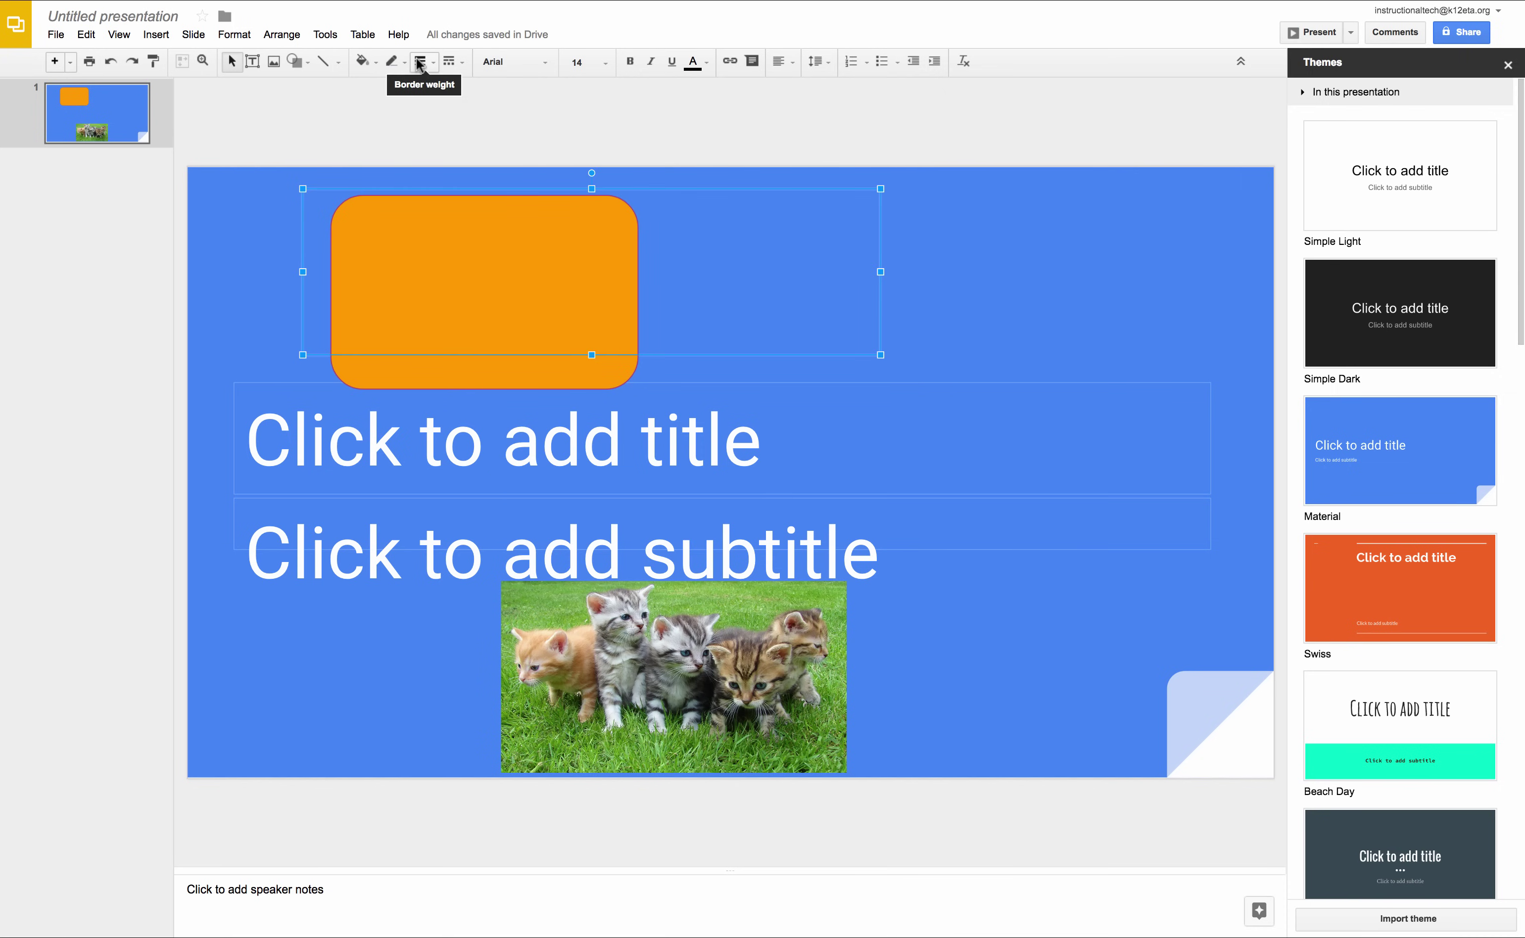
pyautogui.click(463, 241)
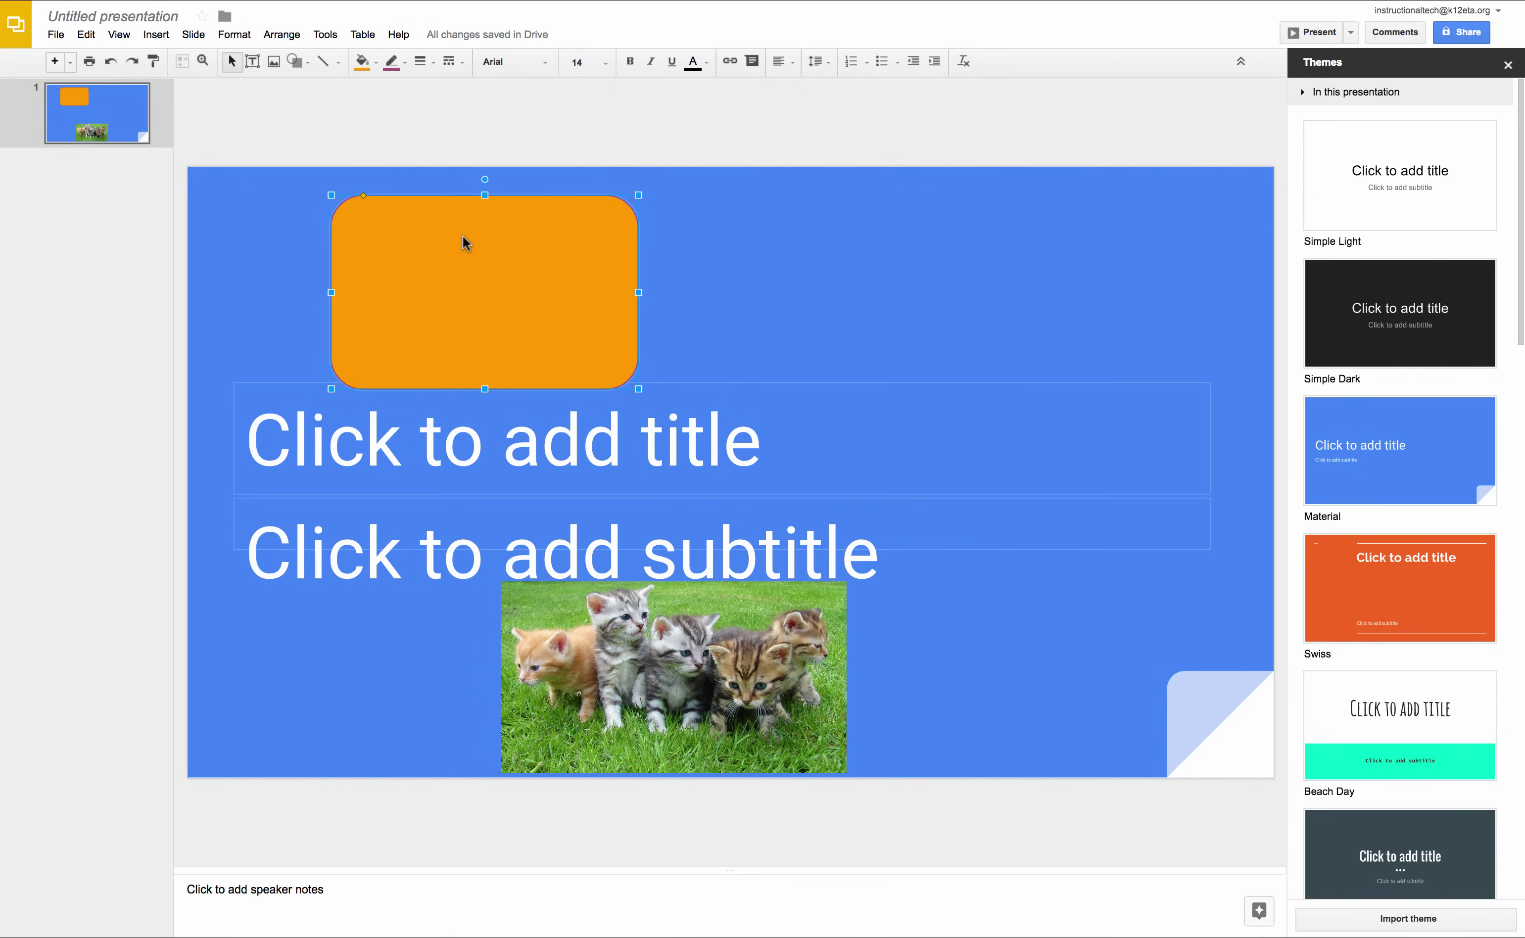
# - Make the rectangle's border thick and dashed
pyautogui.click(427, 63)
pyautogui.click(446, 196)
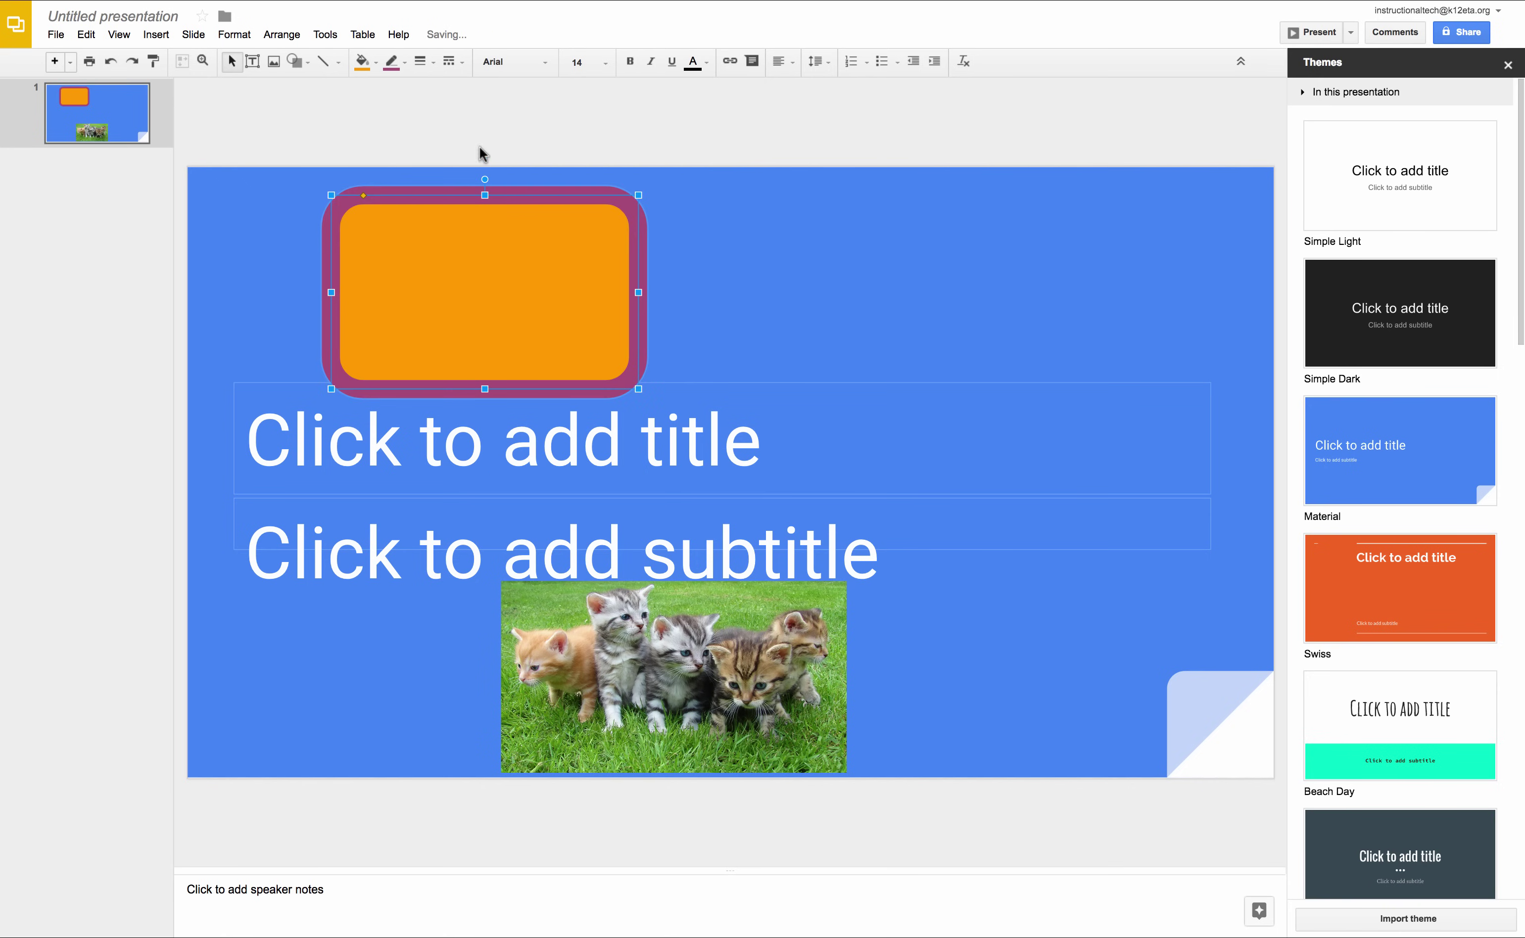
pyautogui.click(460, 63)
pyautogui.click(467, 160)
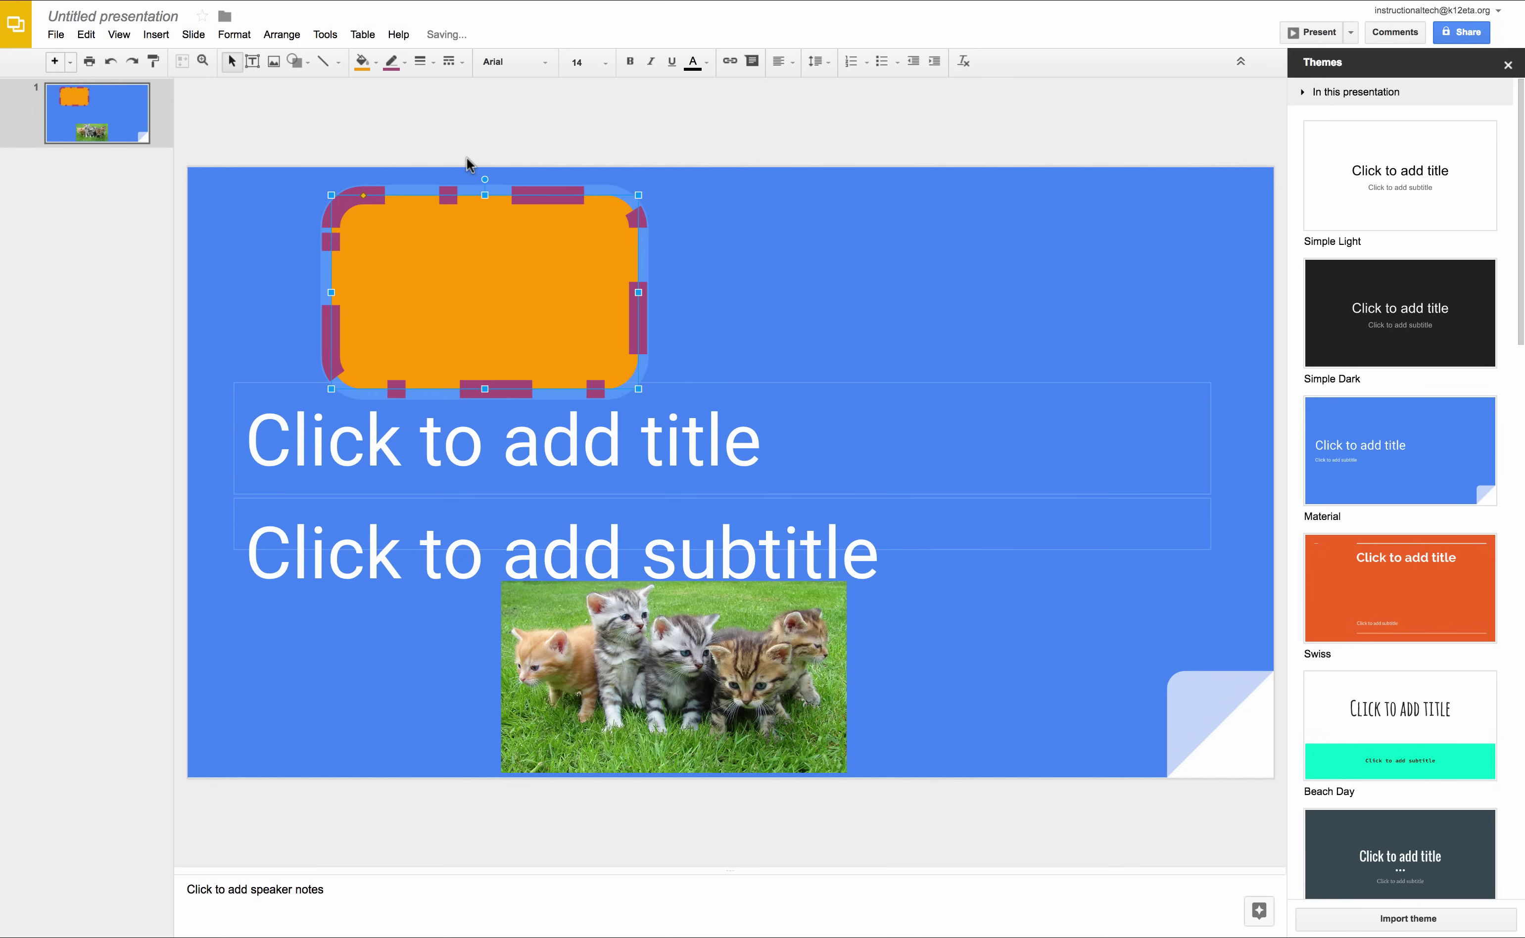
pyautogui.click(756, 271)
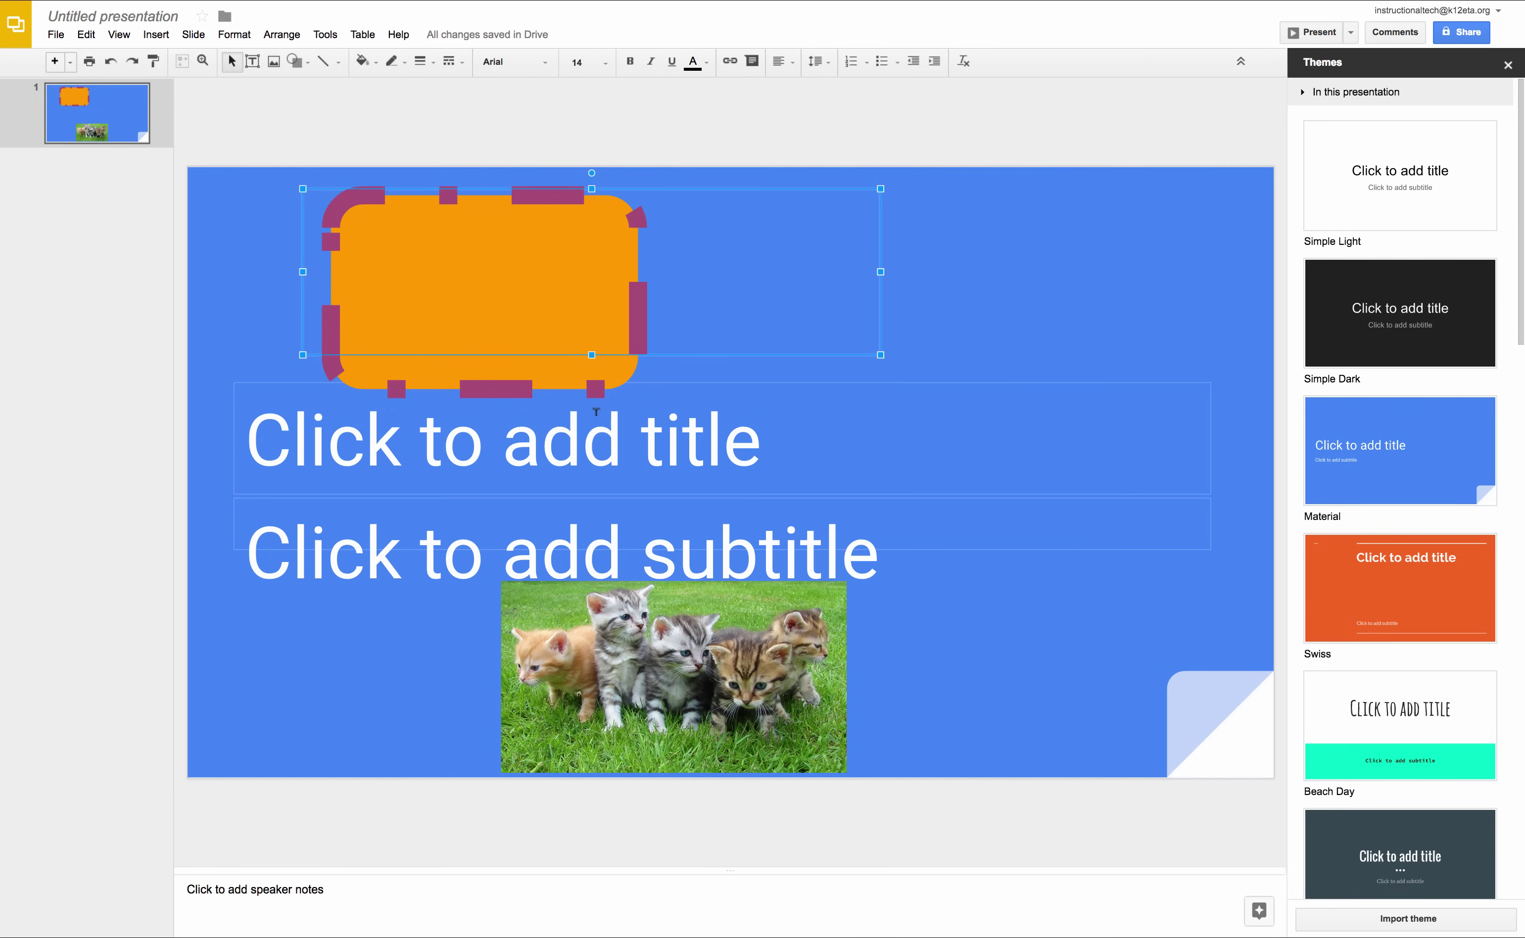
# - Type 'Hello World! I love Kittens!' into the title box
pyautogui.click(619, 555)
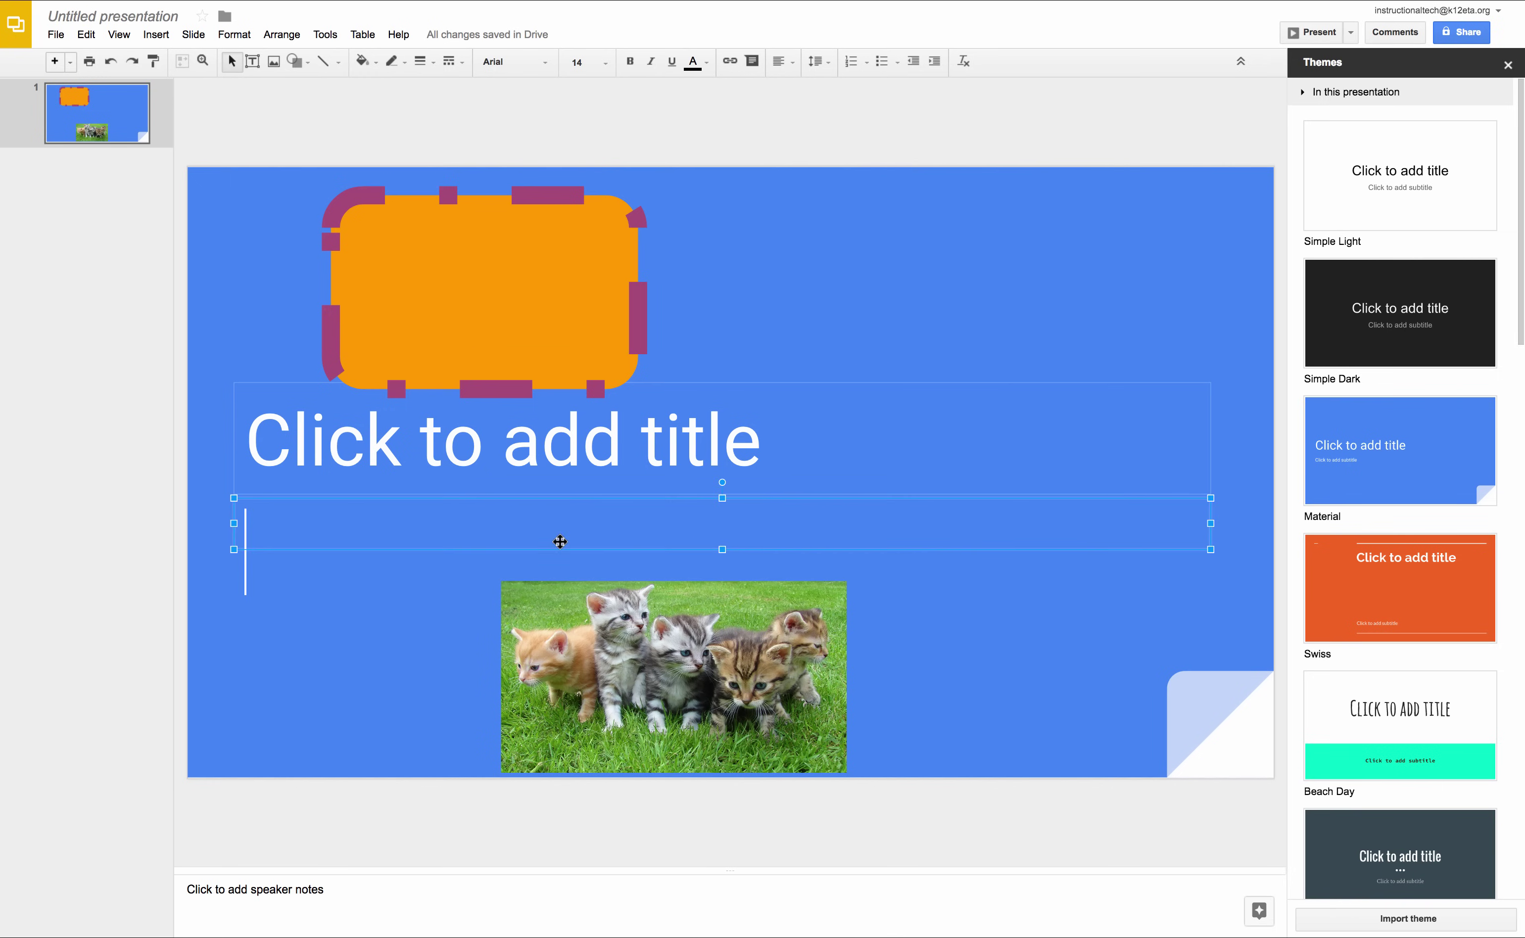
pyautogui.click(461, 62)
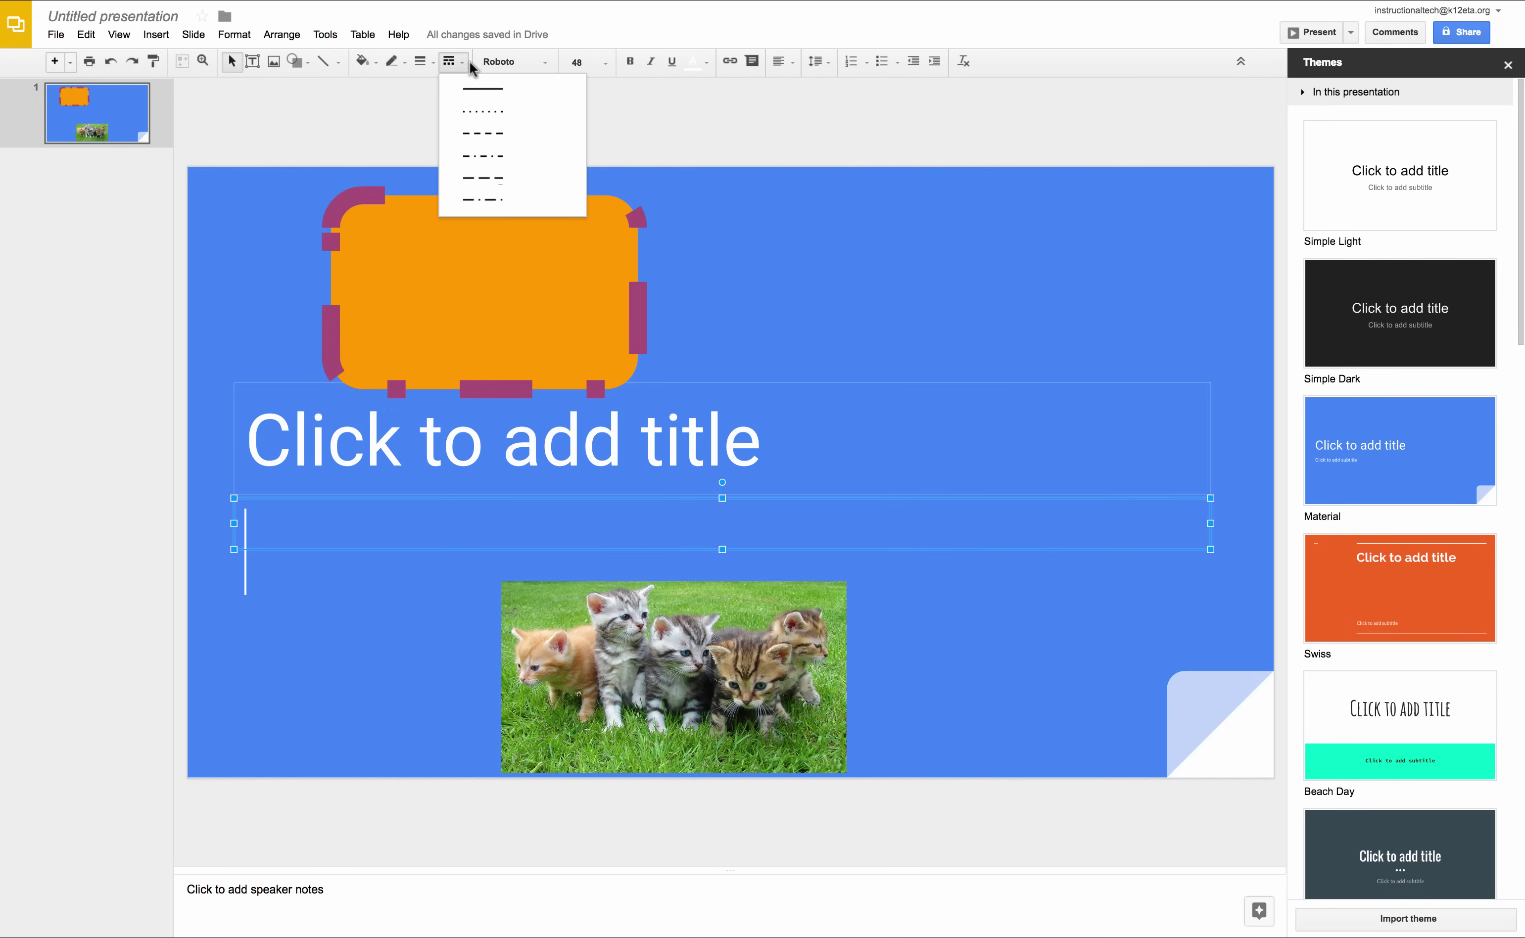
pyautogui.click(516, 61)
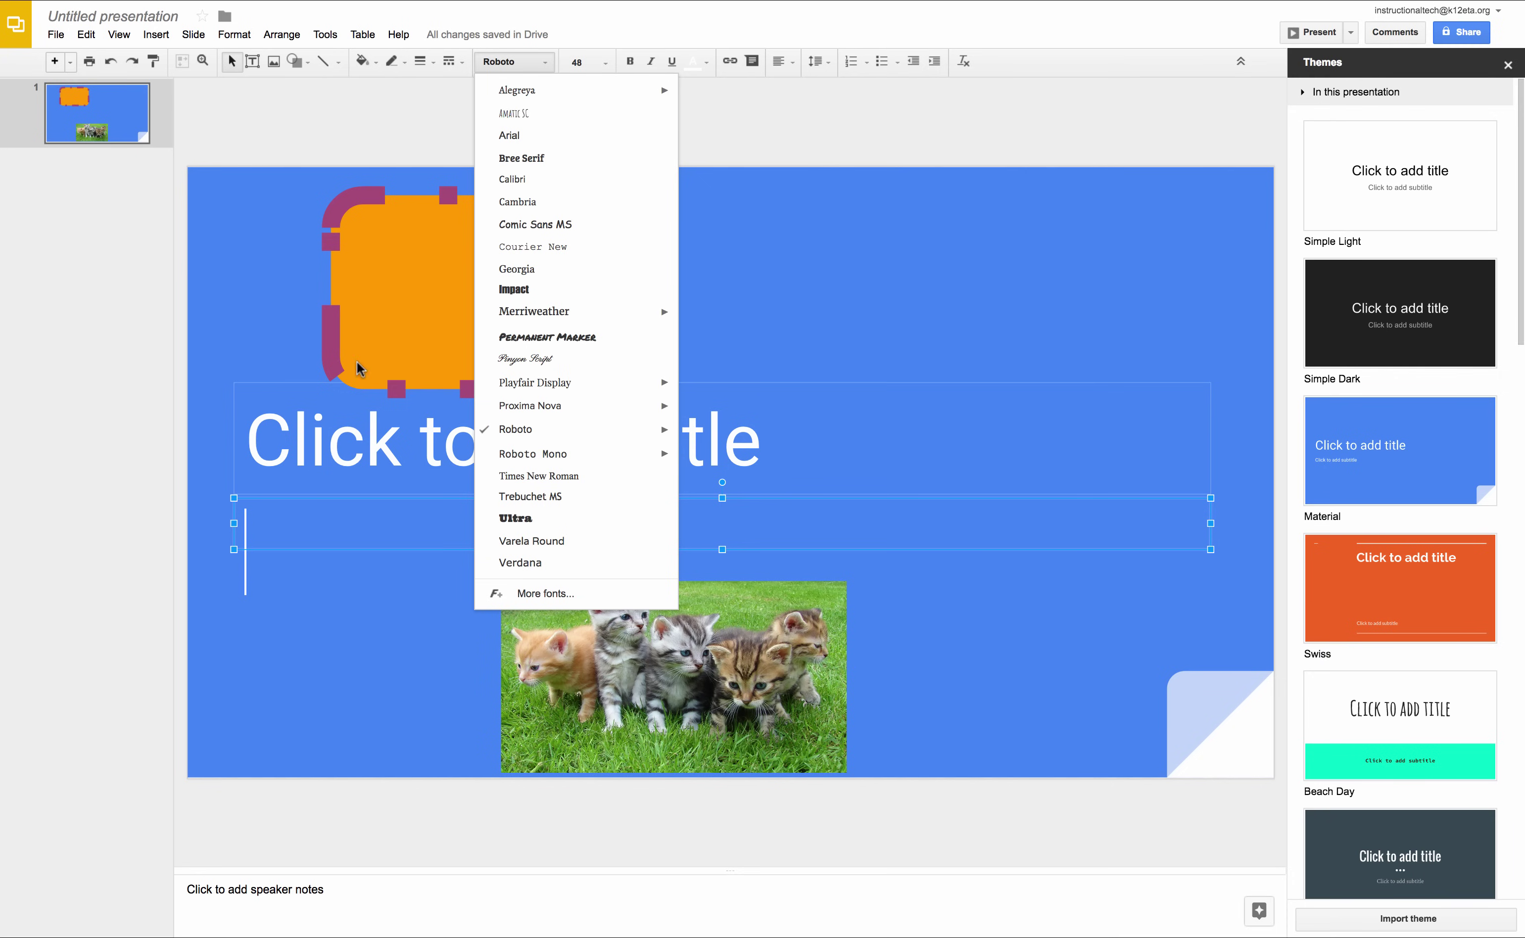
pyautogui.click(348, 455)
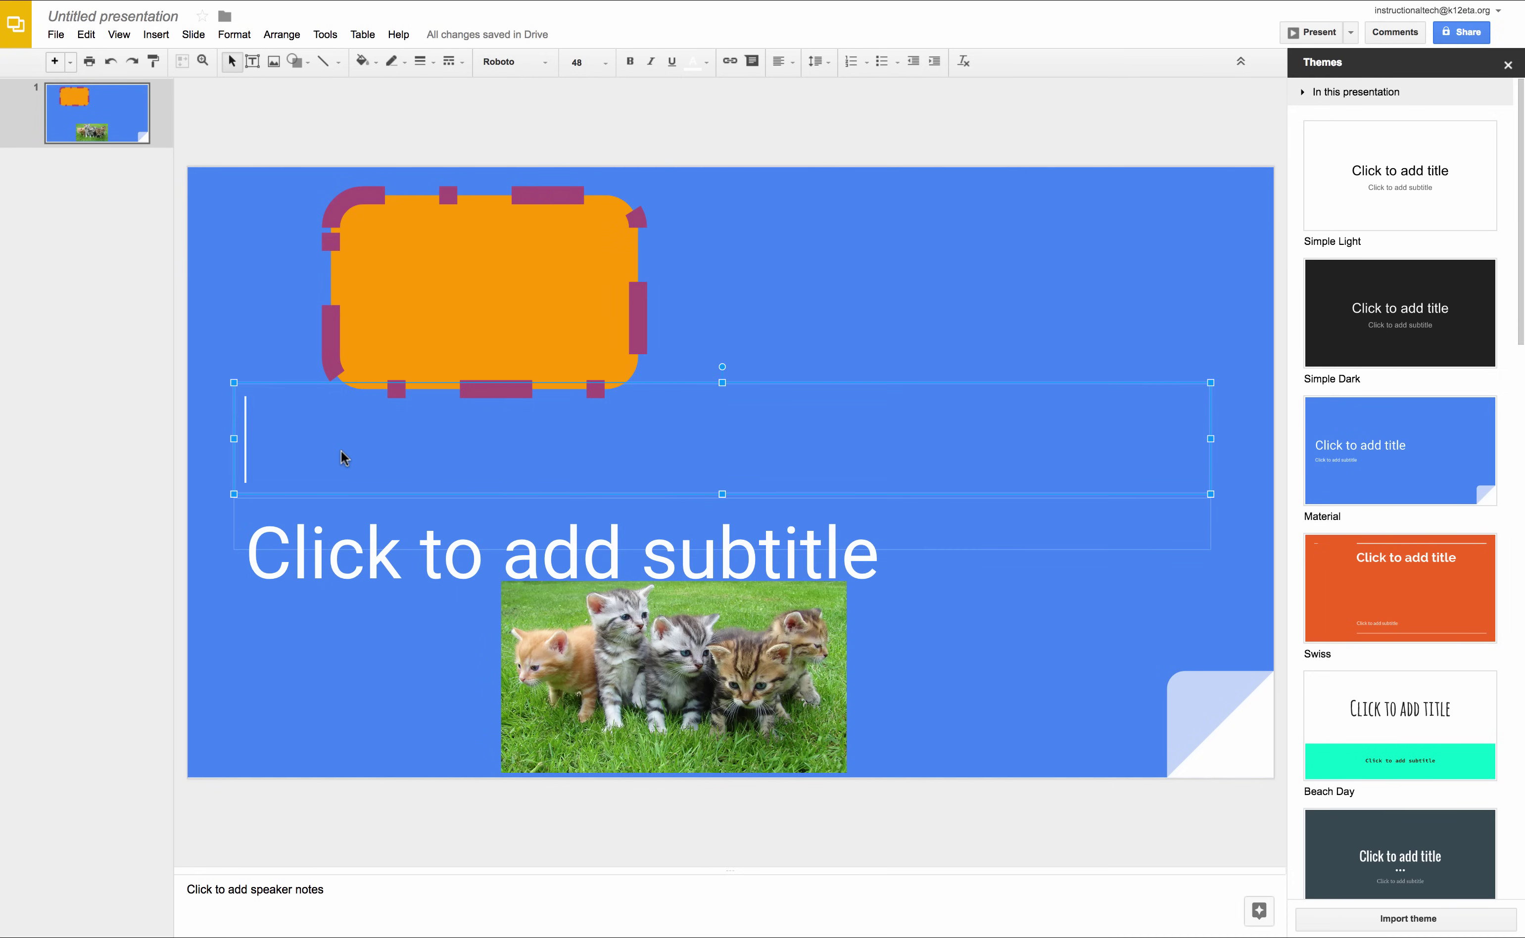
pyautogui.write('Hello World!  ')
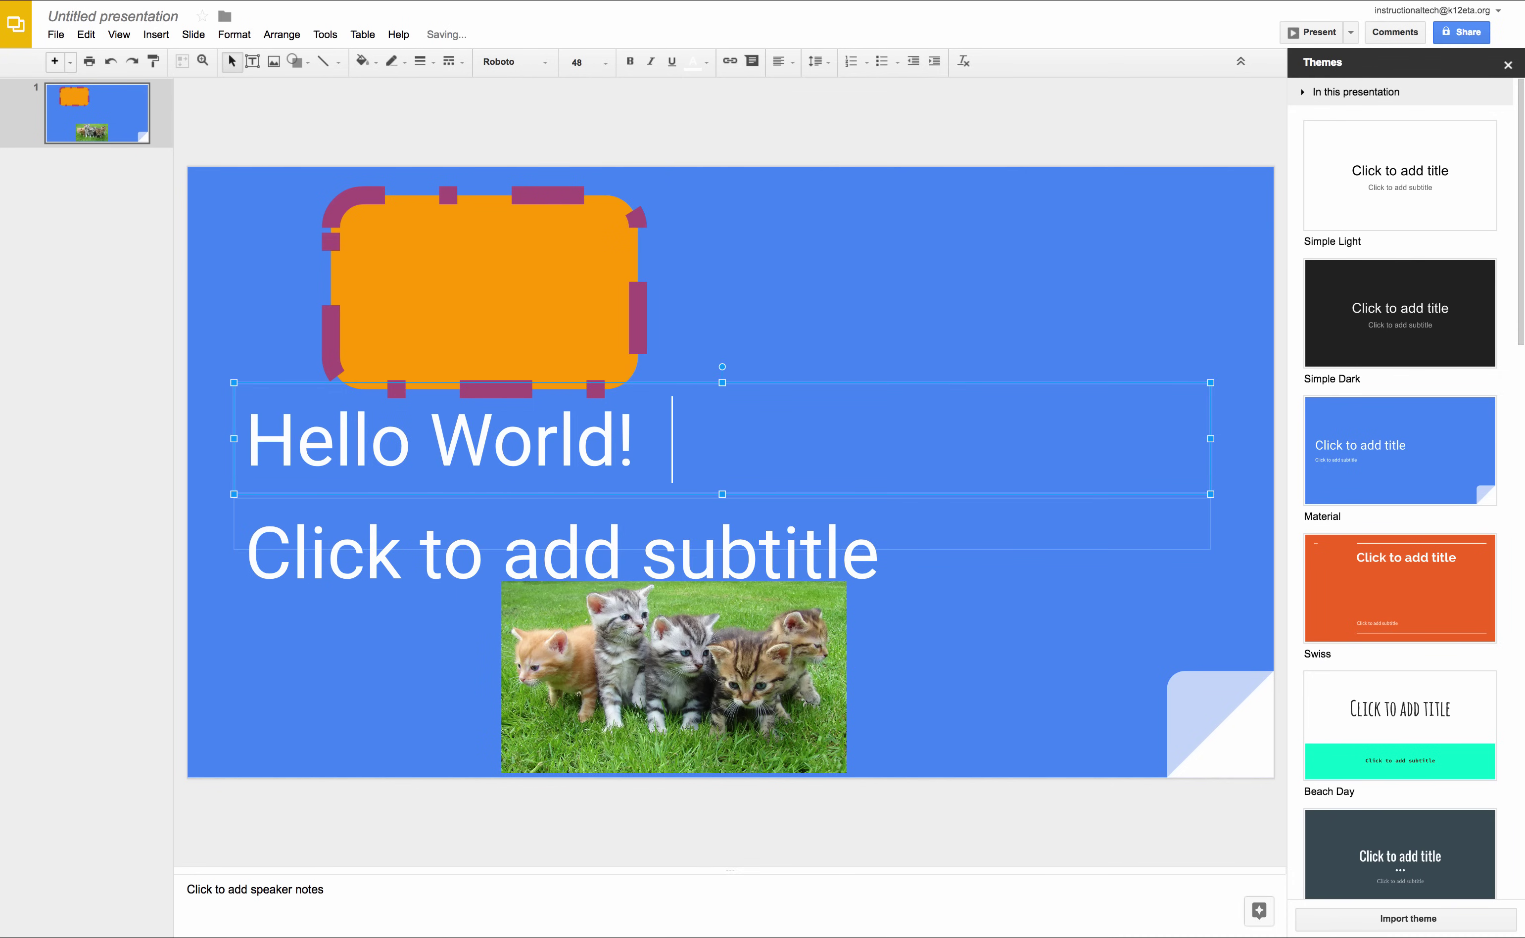
pyautogui.write('I love Kittens!')
# - Select all the title text and set it to Impact at size 30
pyautogui.hotkey('ctrl', 'a')
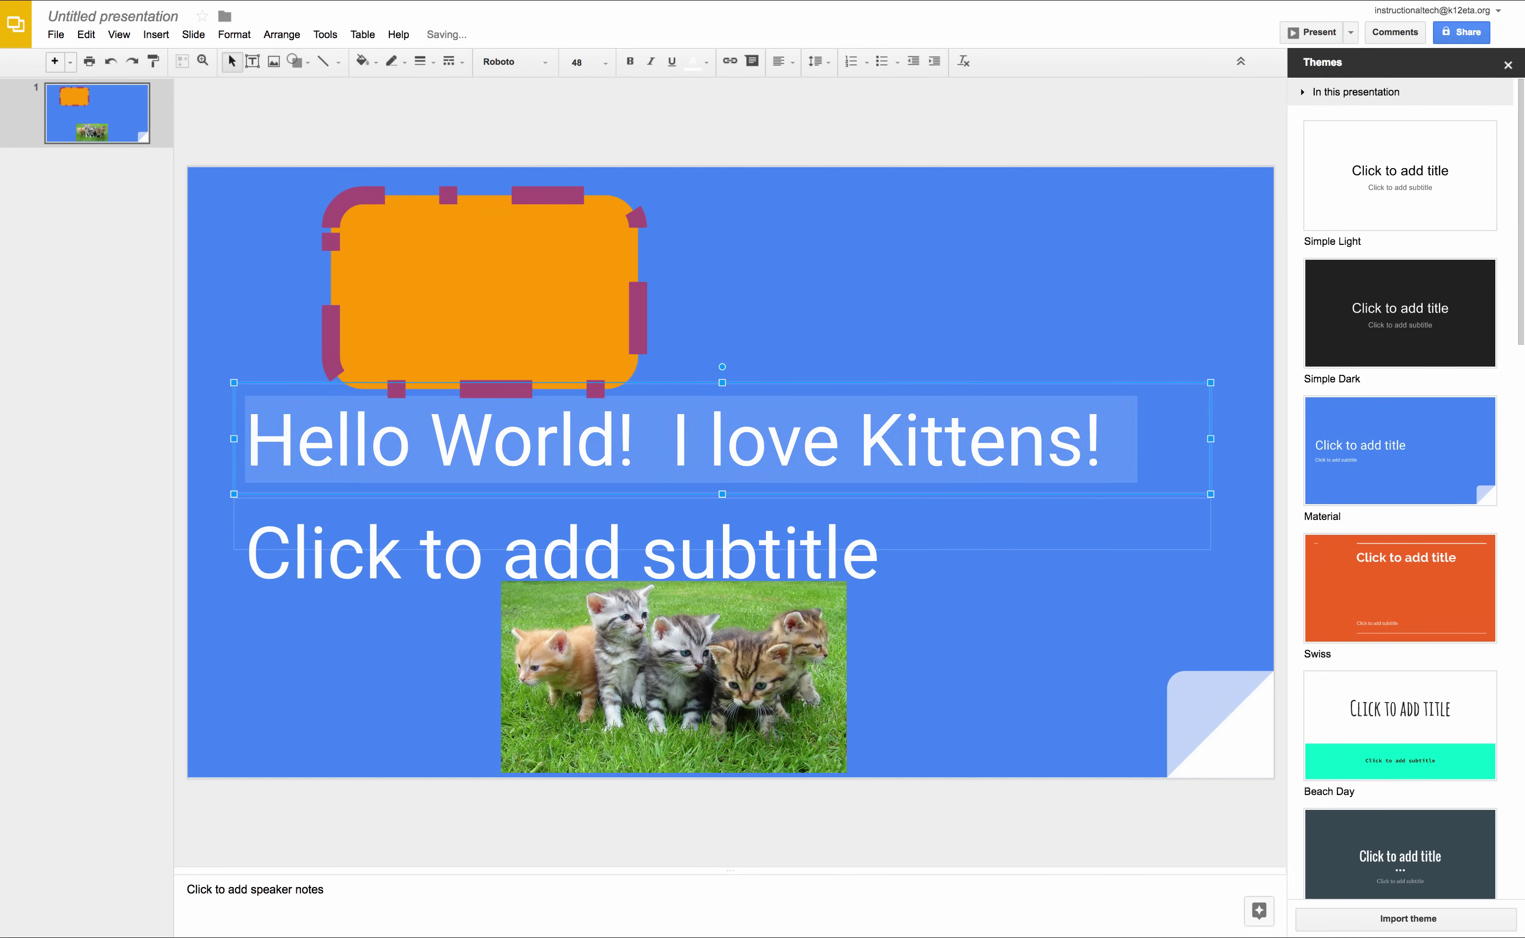
pyautogui.click(544, 62)
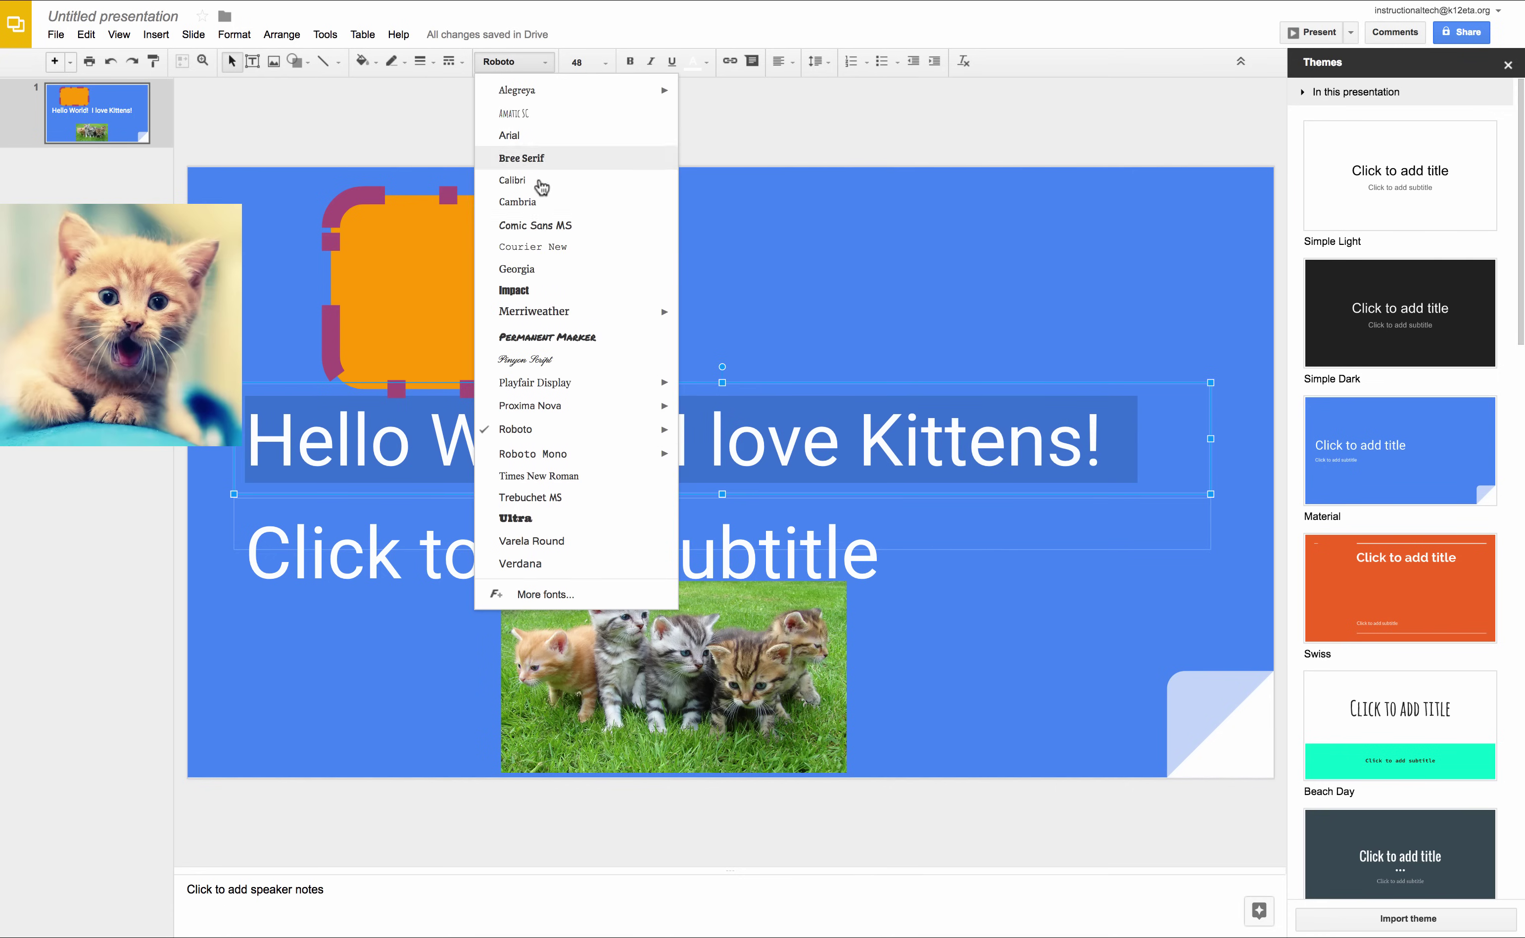
pyautogui.click(538, 288)
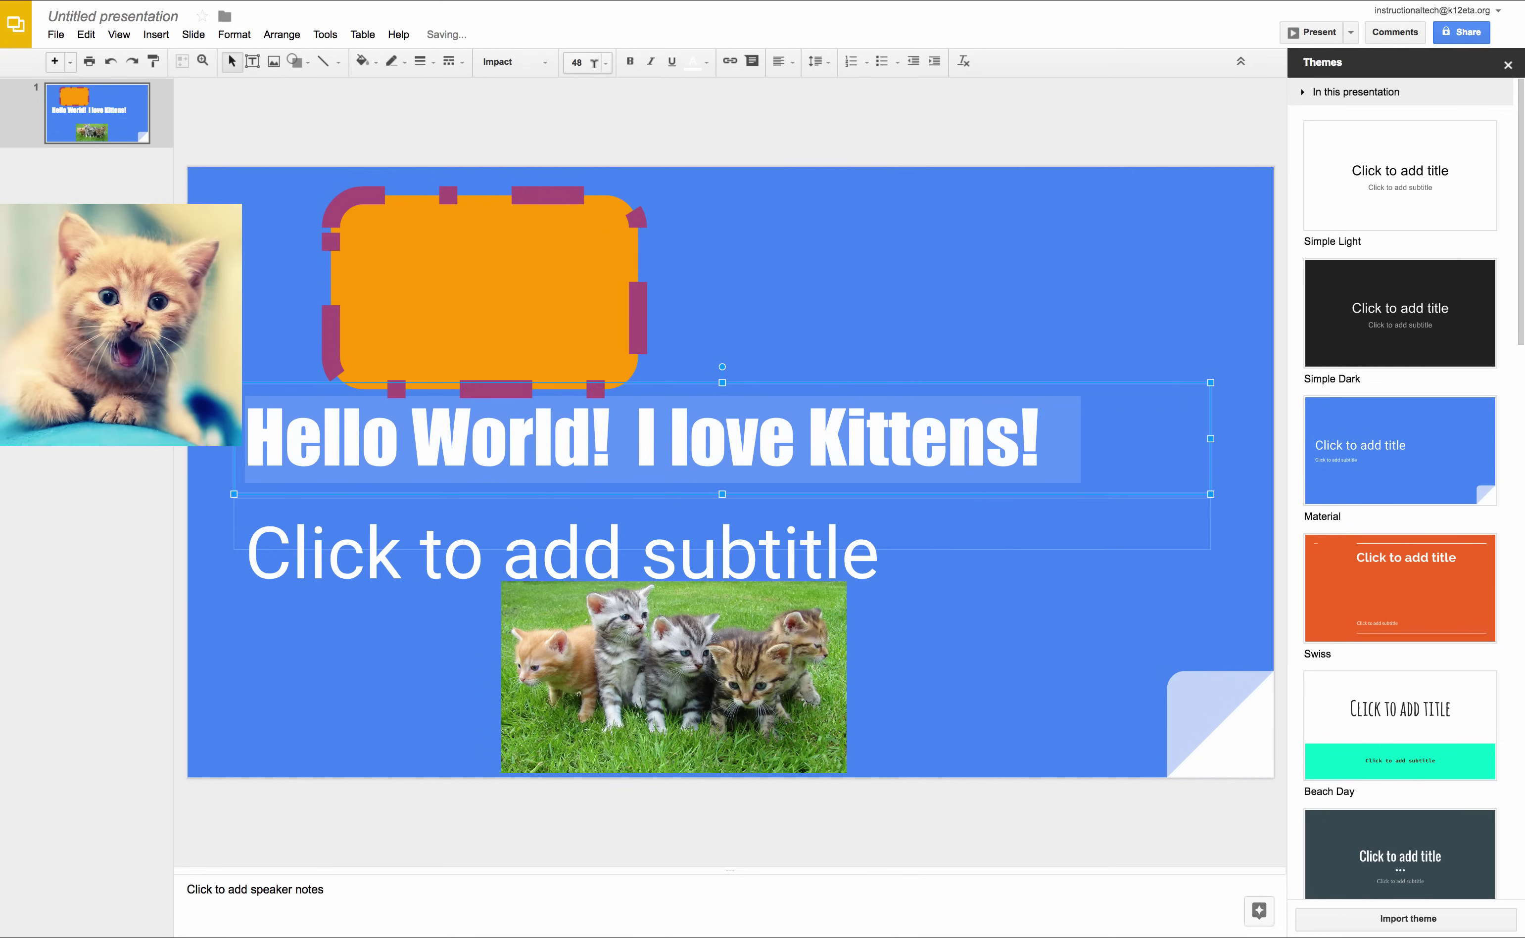
pyautogui.click(606, 64)
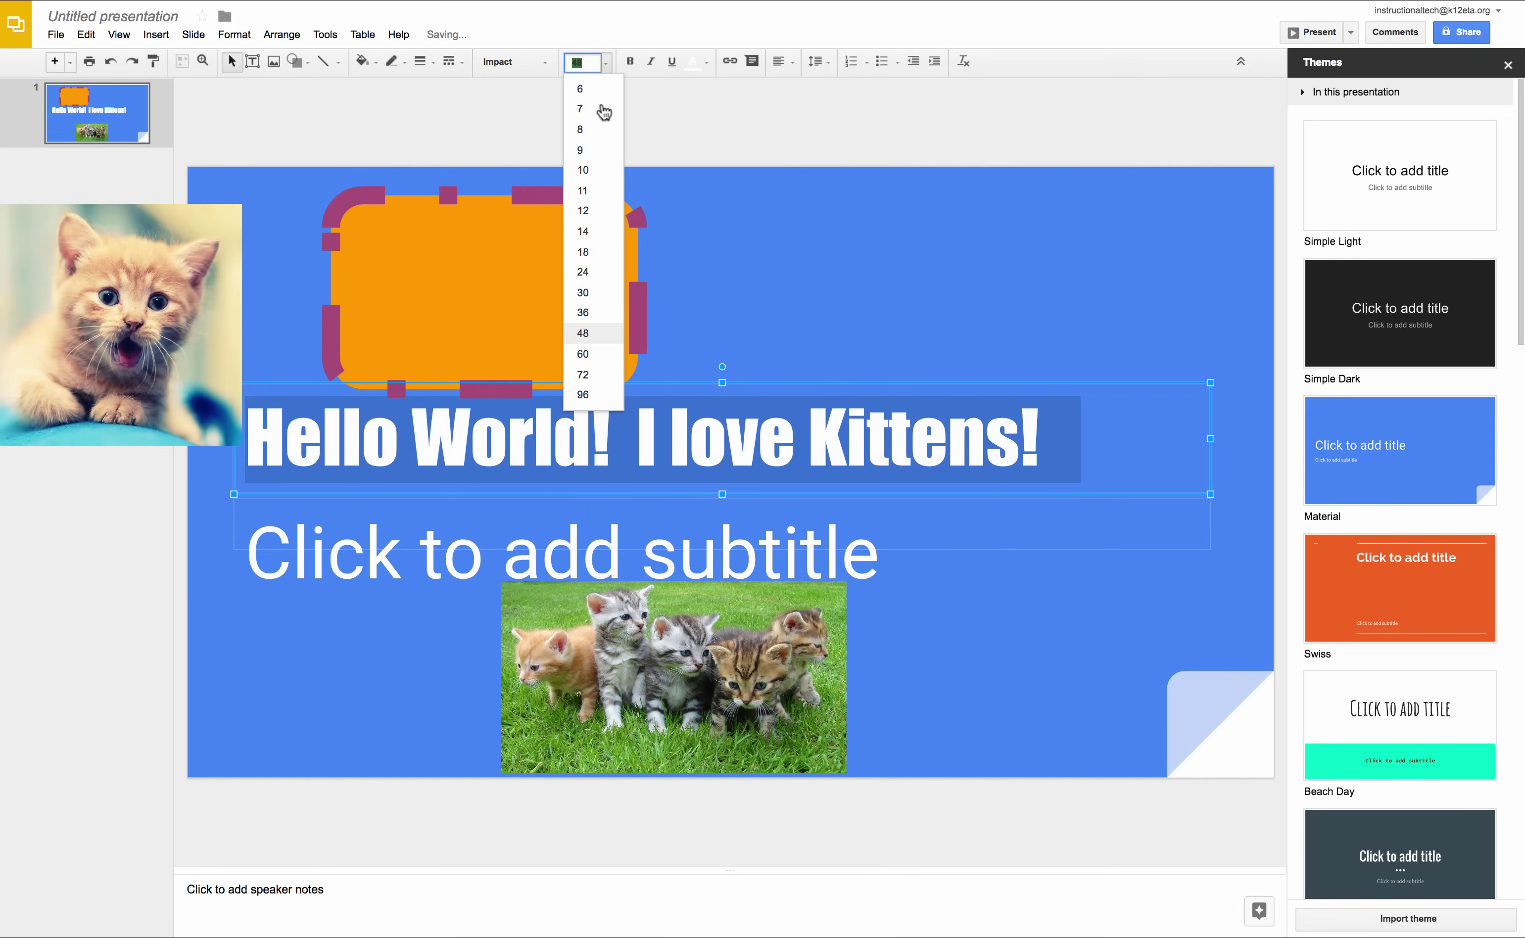
pyautogui.click(590, 374)
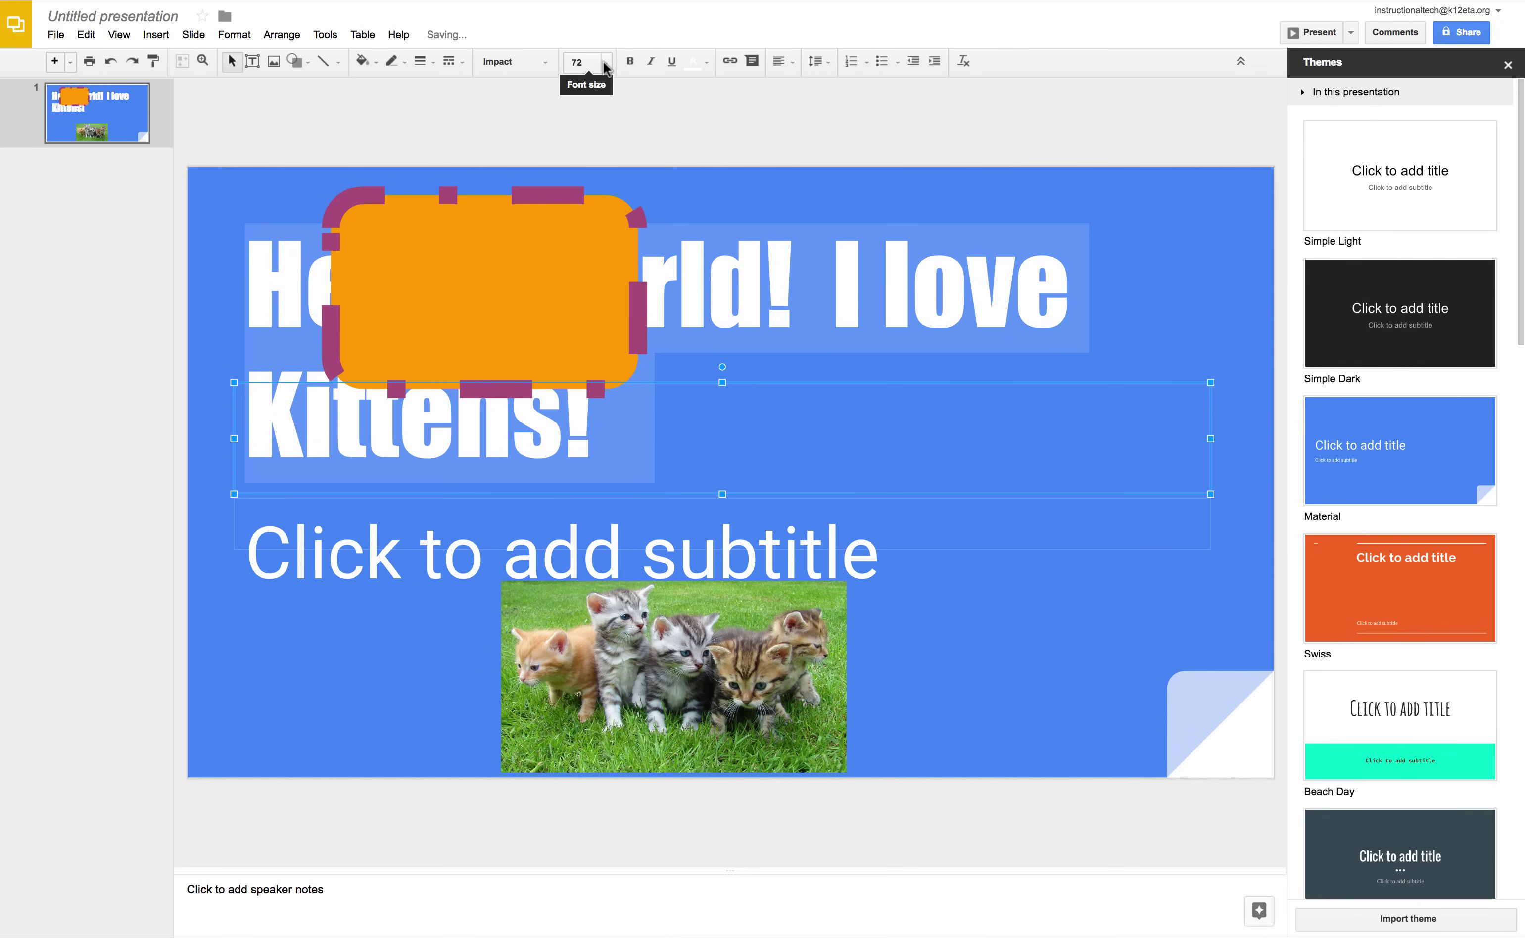
pyautogui.click(581, 62)
pyautogui.click(594, 293)
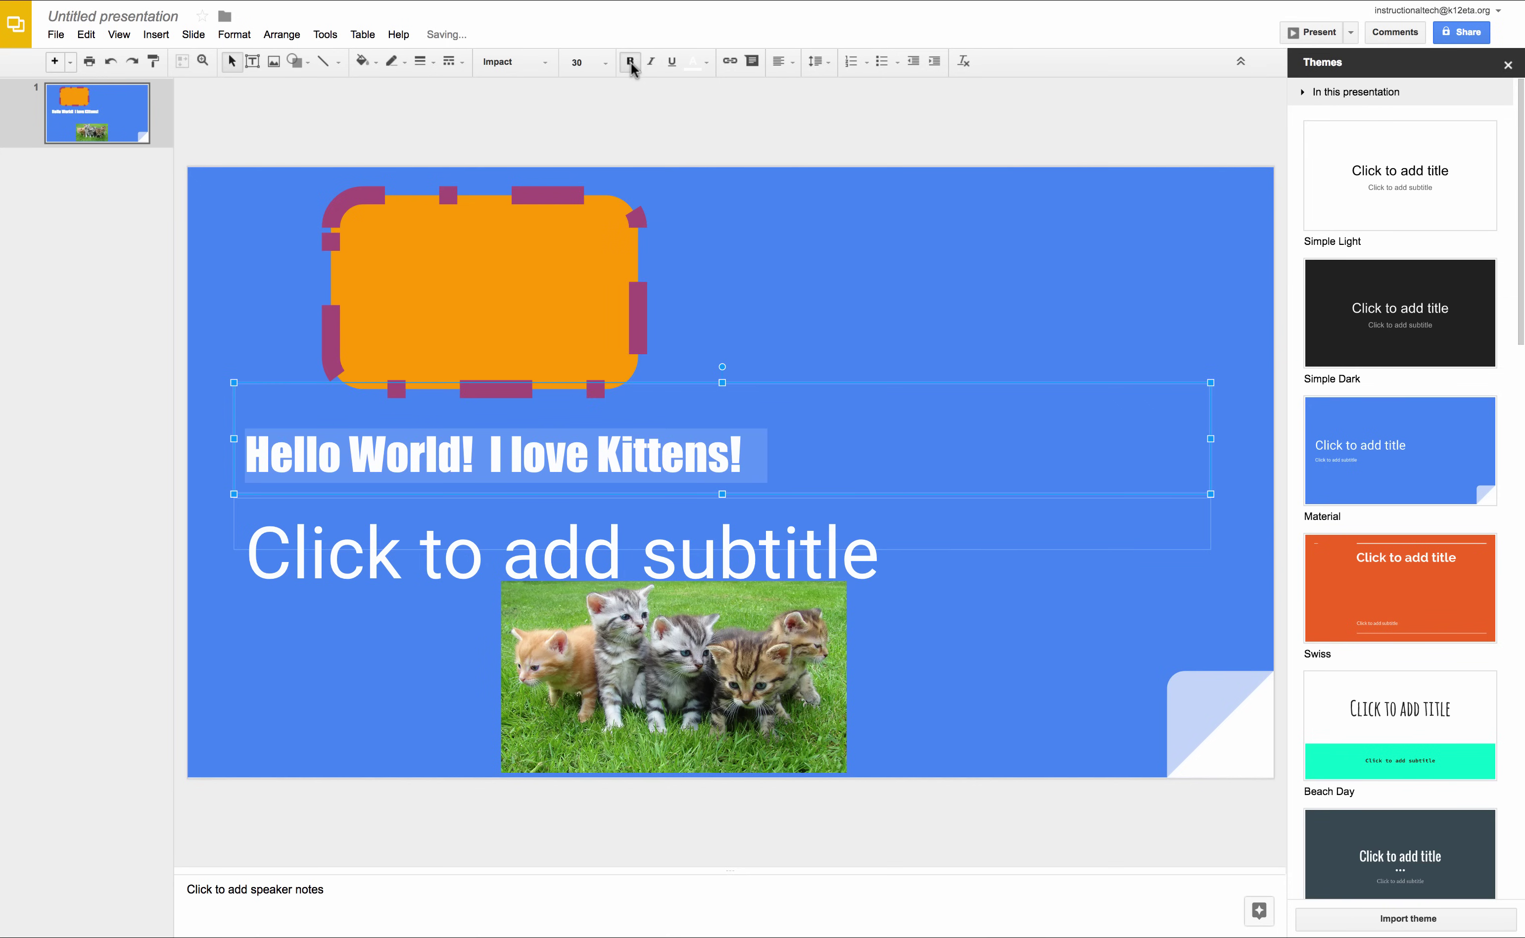
# - Make the title text italic, underlined and orange
pyautogui.click(651, 61)
pyautogui.click(669, 63)
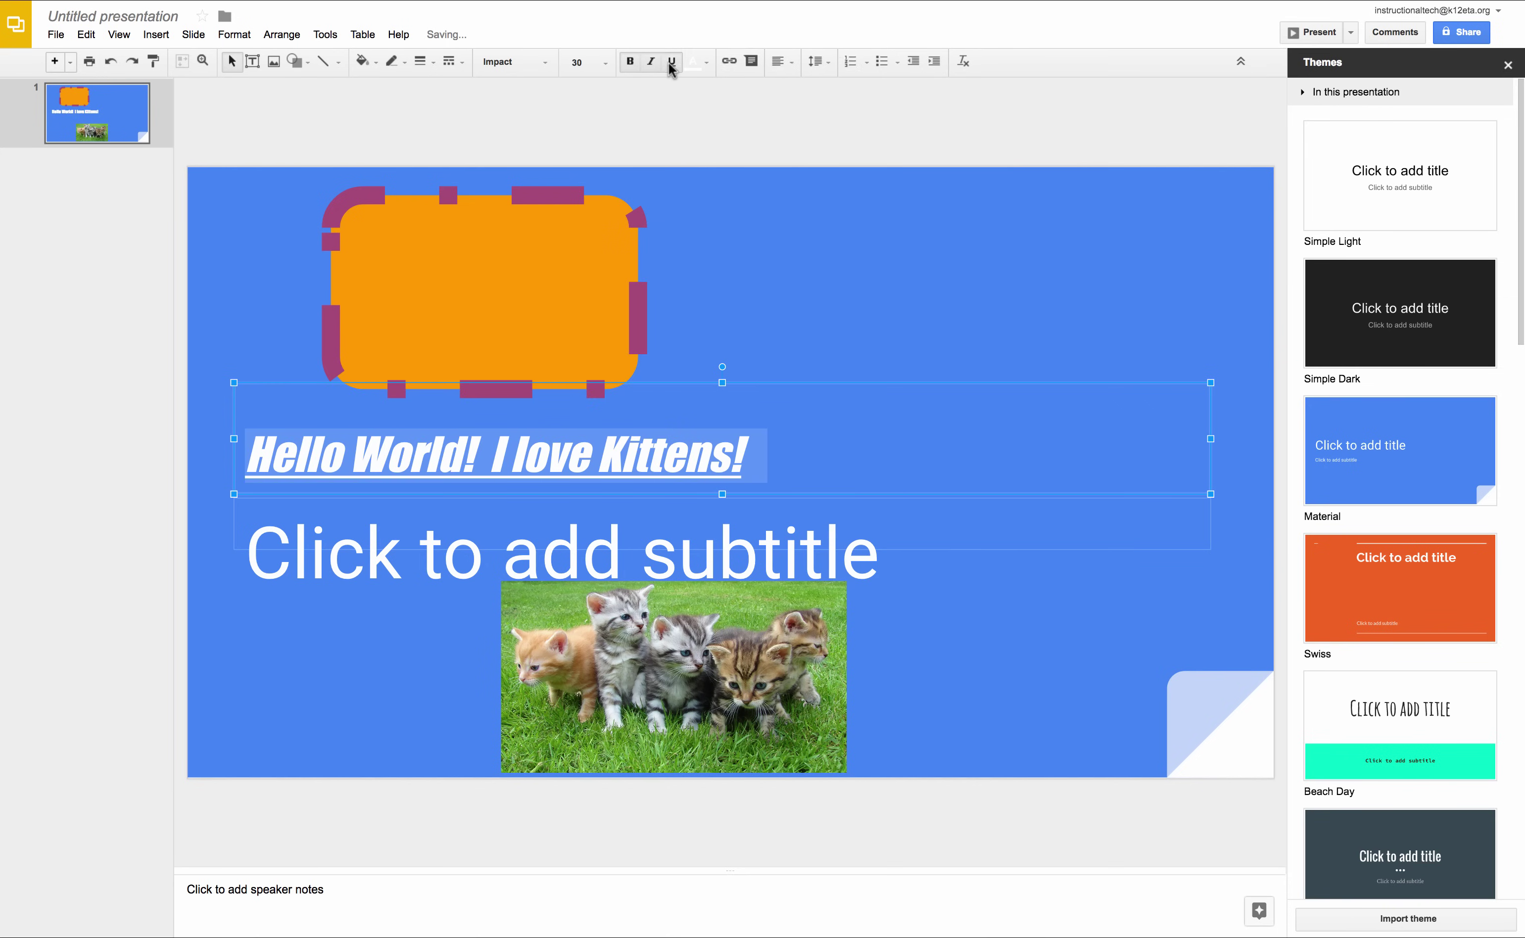
pyautogui.click(706, 61)
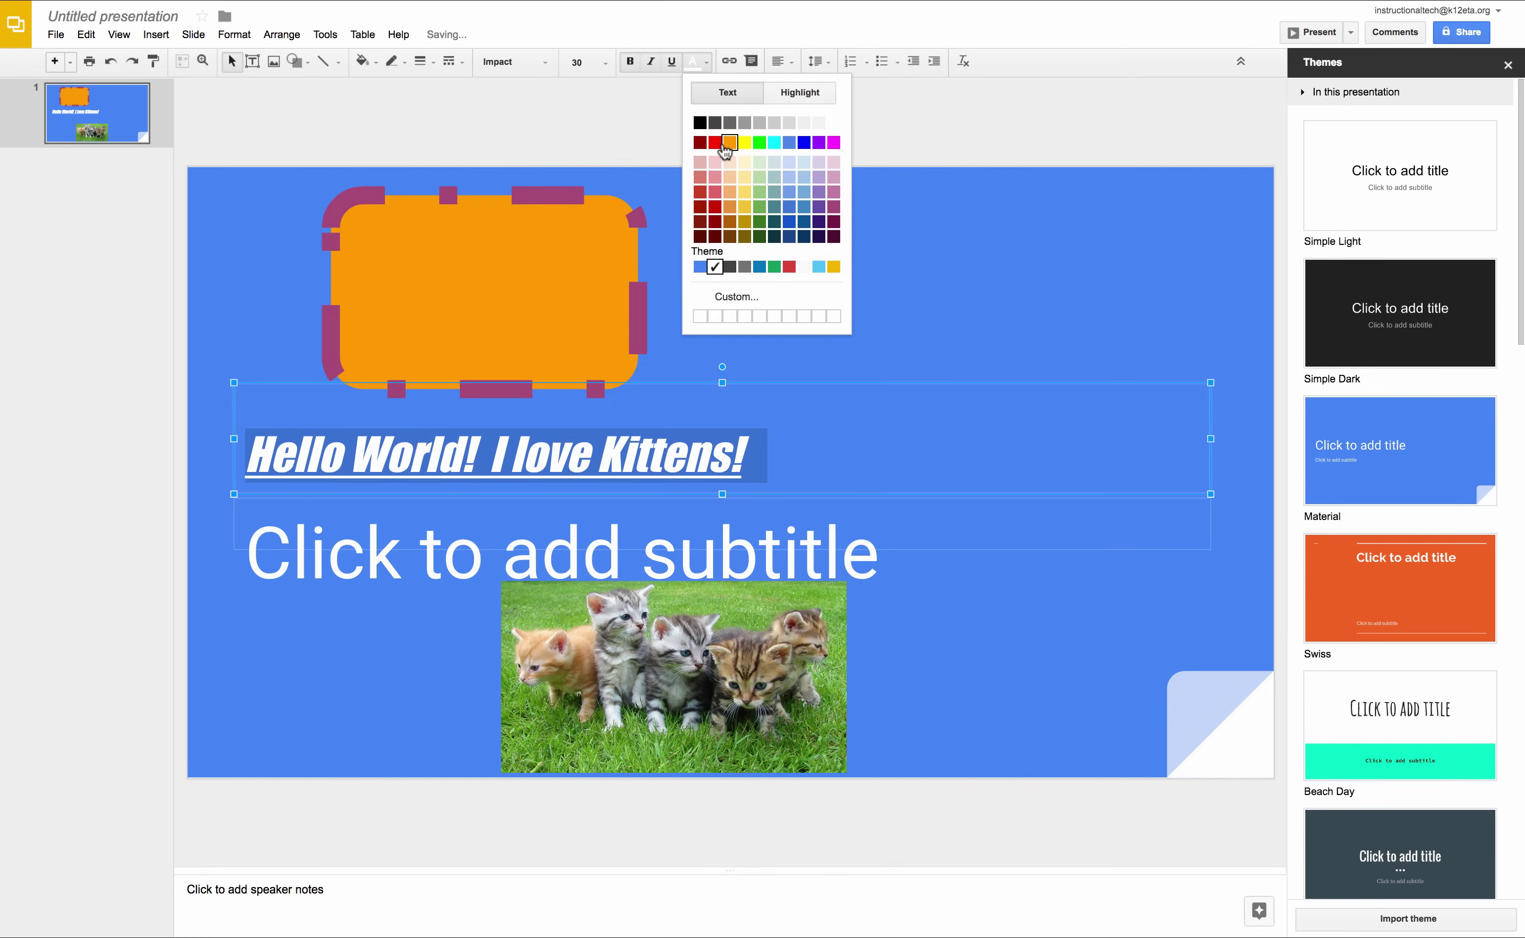
pyautogui.click(728, 143)
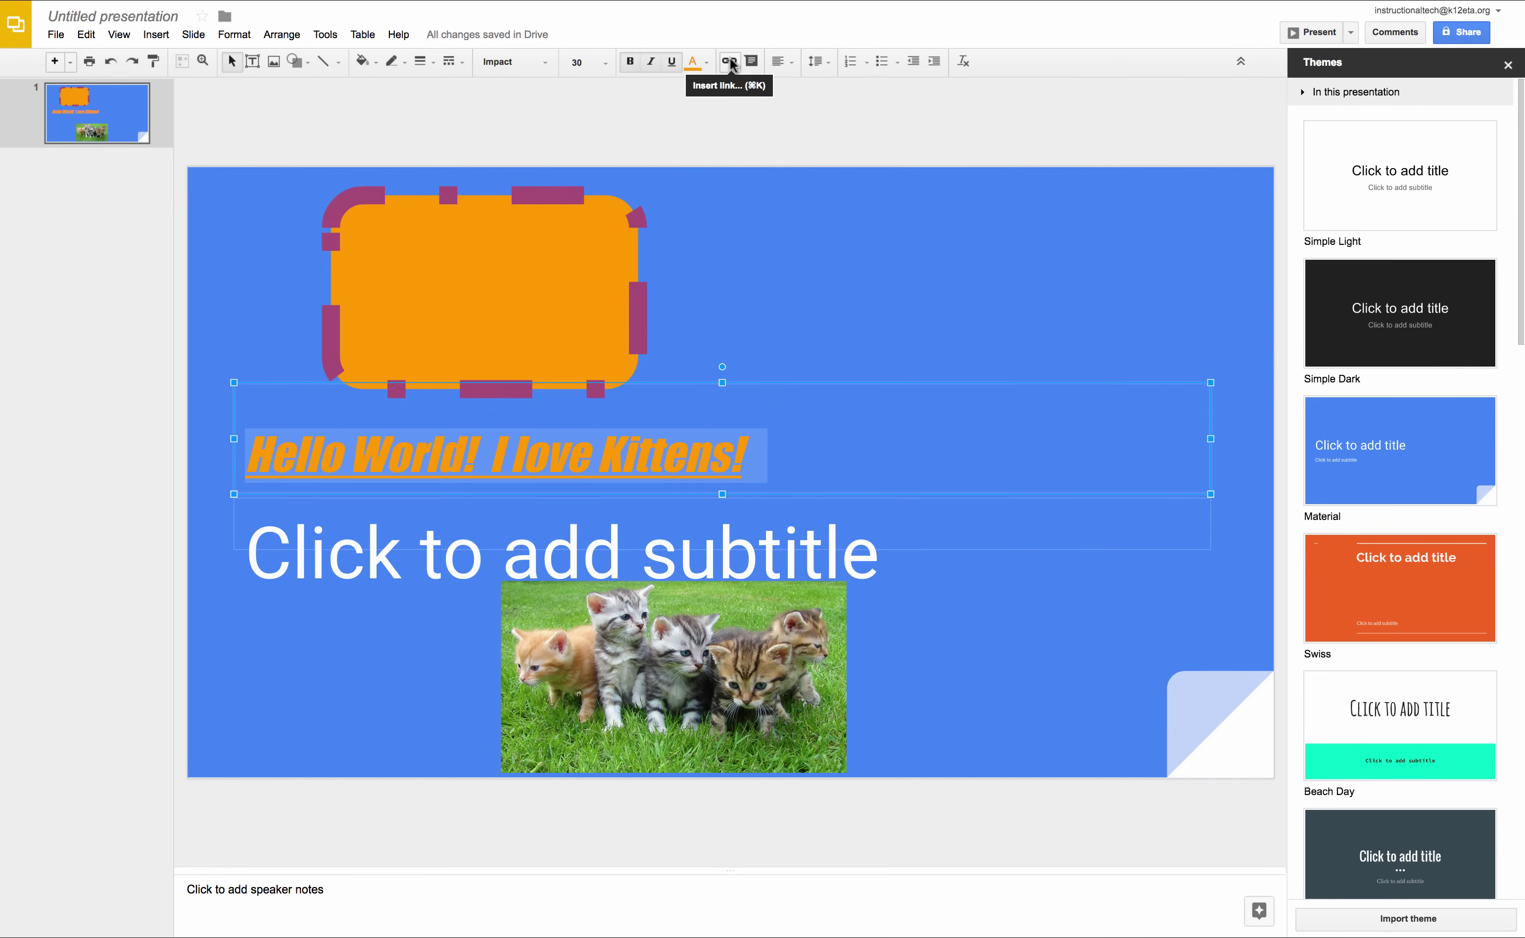
# - Post the comment 'This is GREAT!' on the title box
pyautogui.click(751, 63)
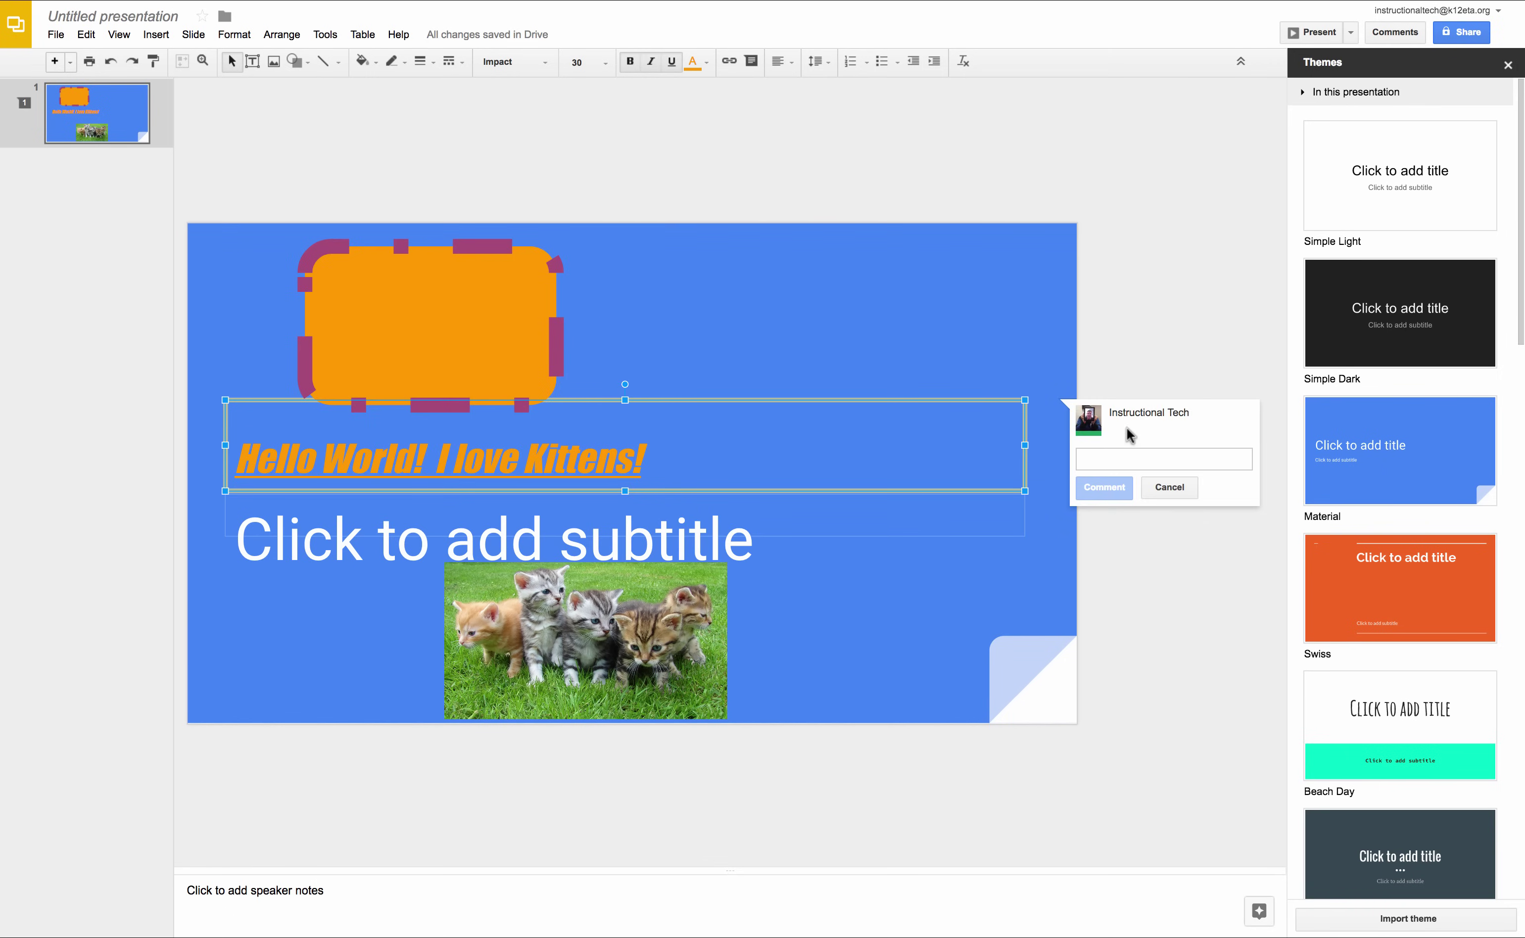
pyautogui.write('This is GREAT!')
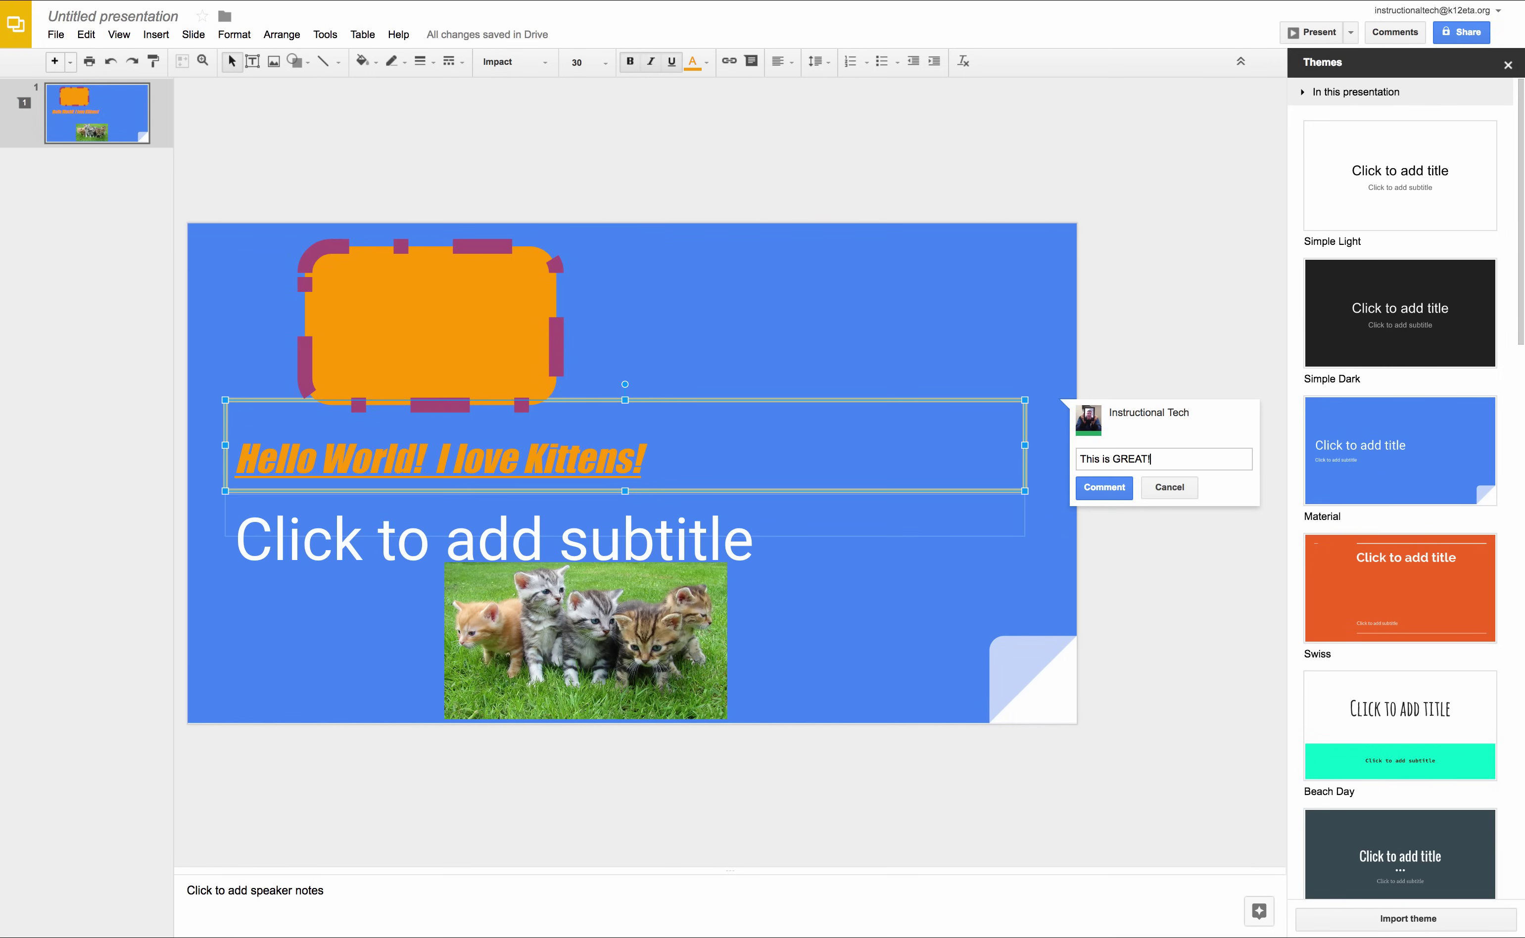
pyautogui.click(1105, 488)
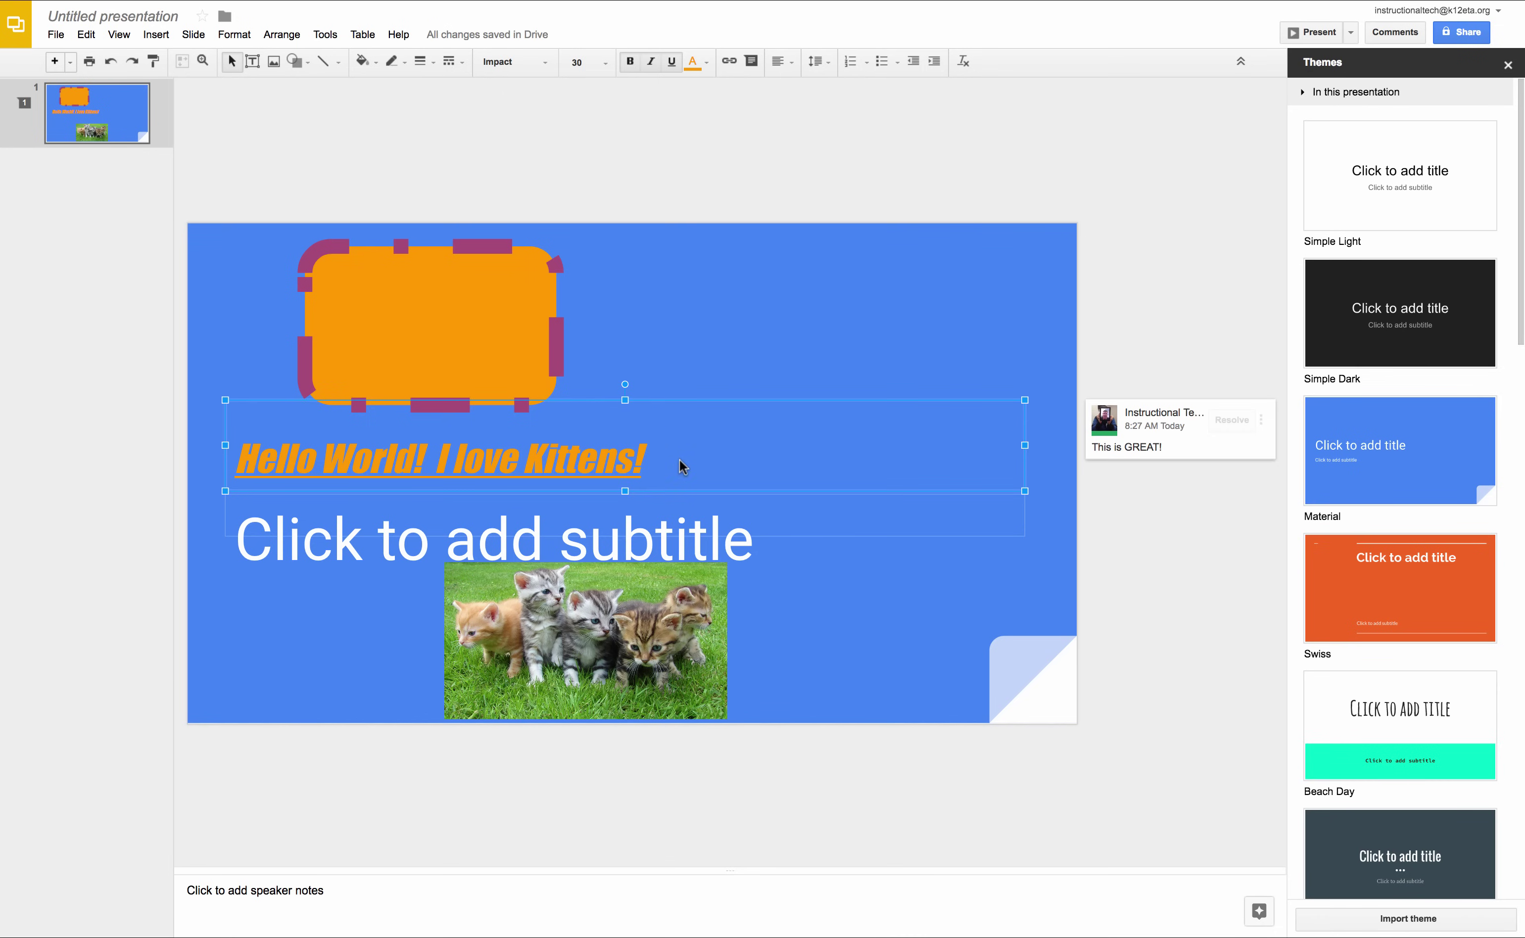
# - Right-align the title and number it as list item '1.', then deselect it
pyautogui.click(786, 61)
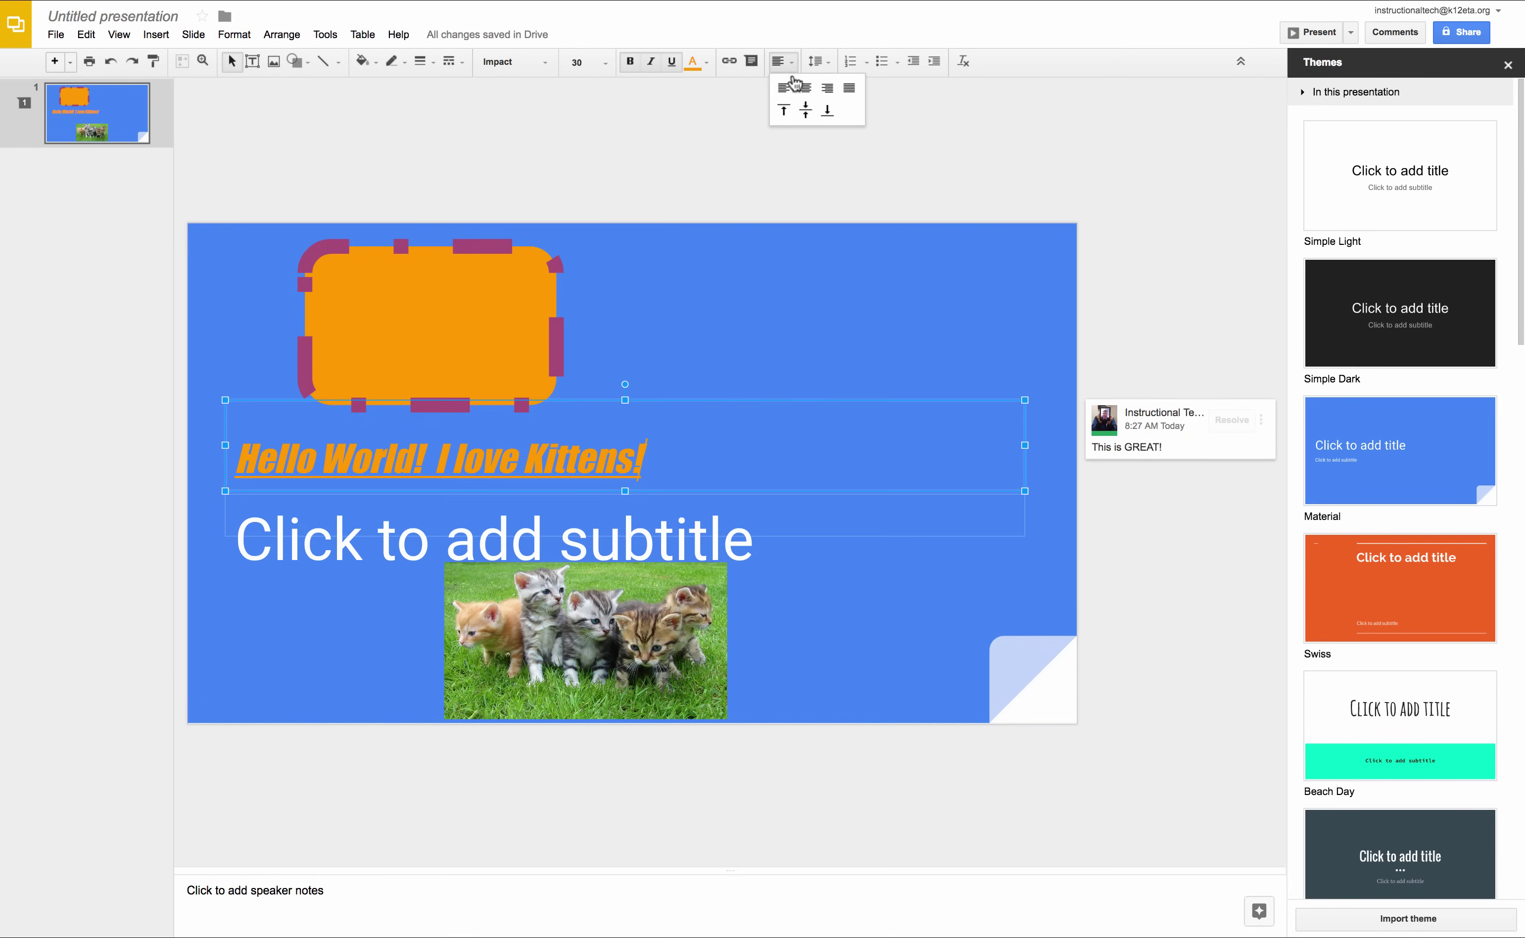
pyautogui.click(826, 90)
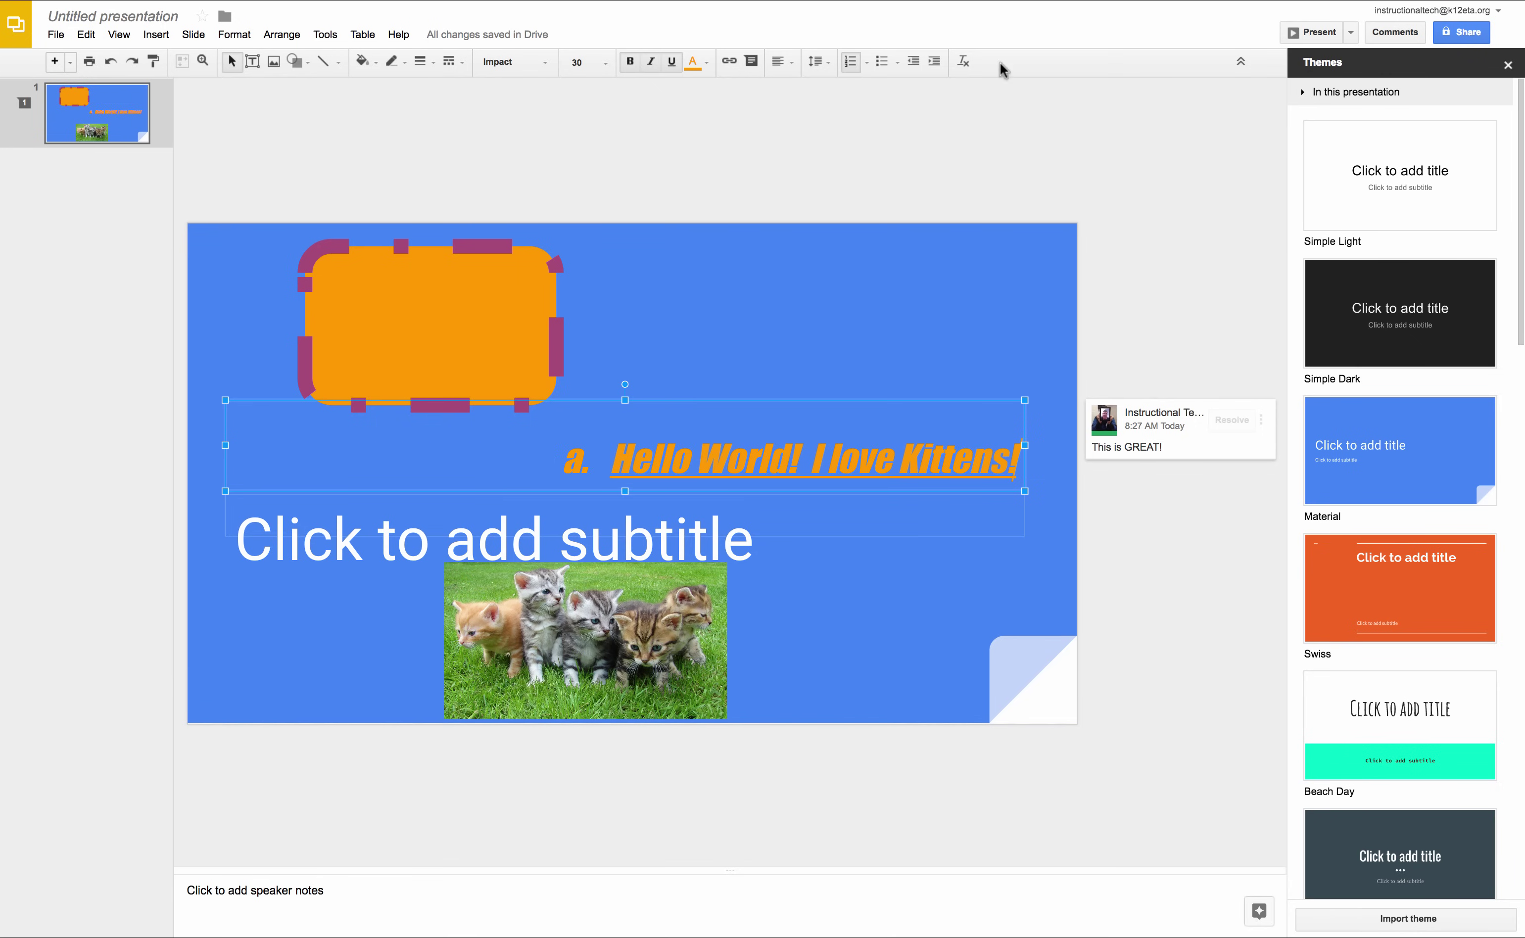
pyautogui.click(850, 62)
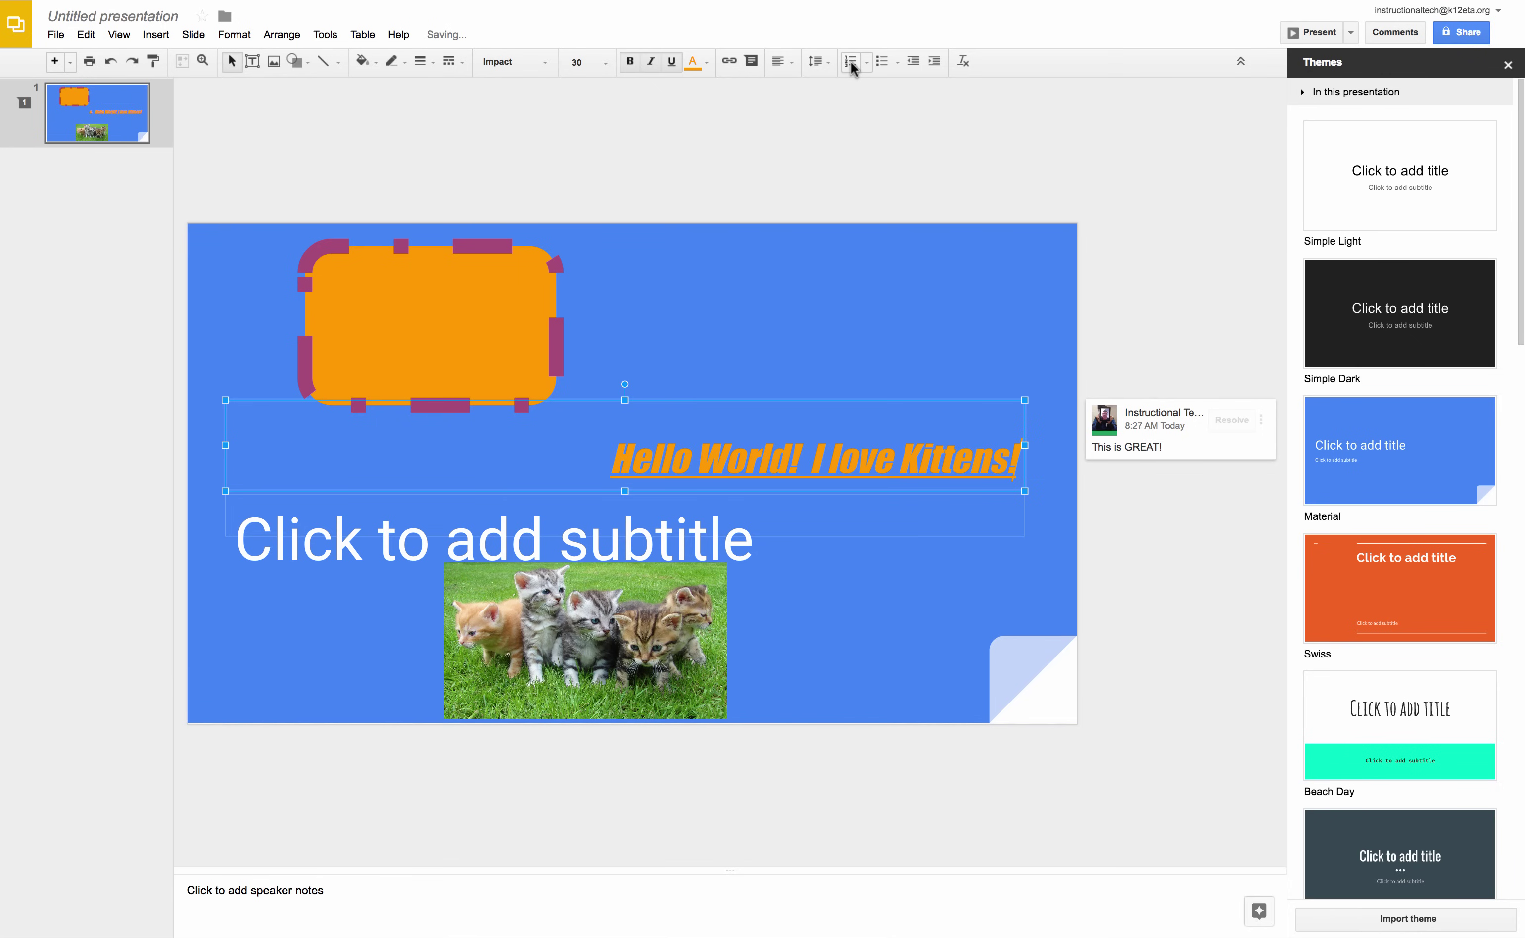
pyautogui.click(851, 61)
pyautogui.click(849, 153)
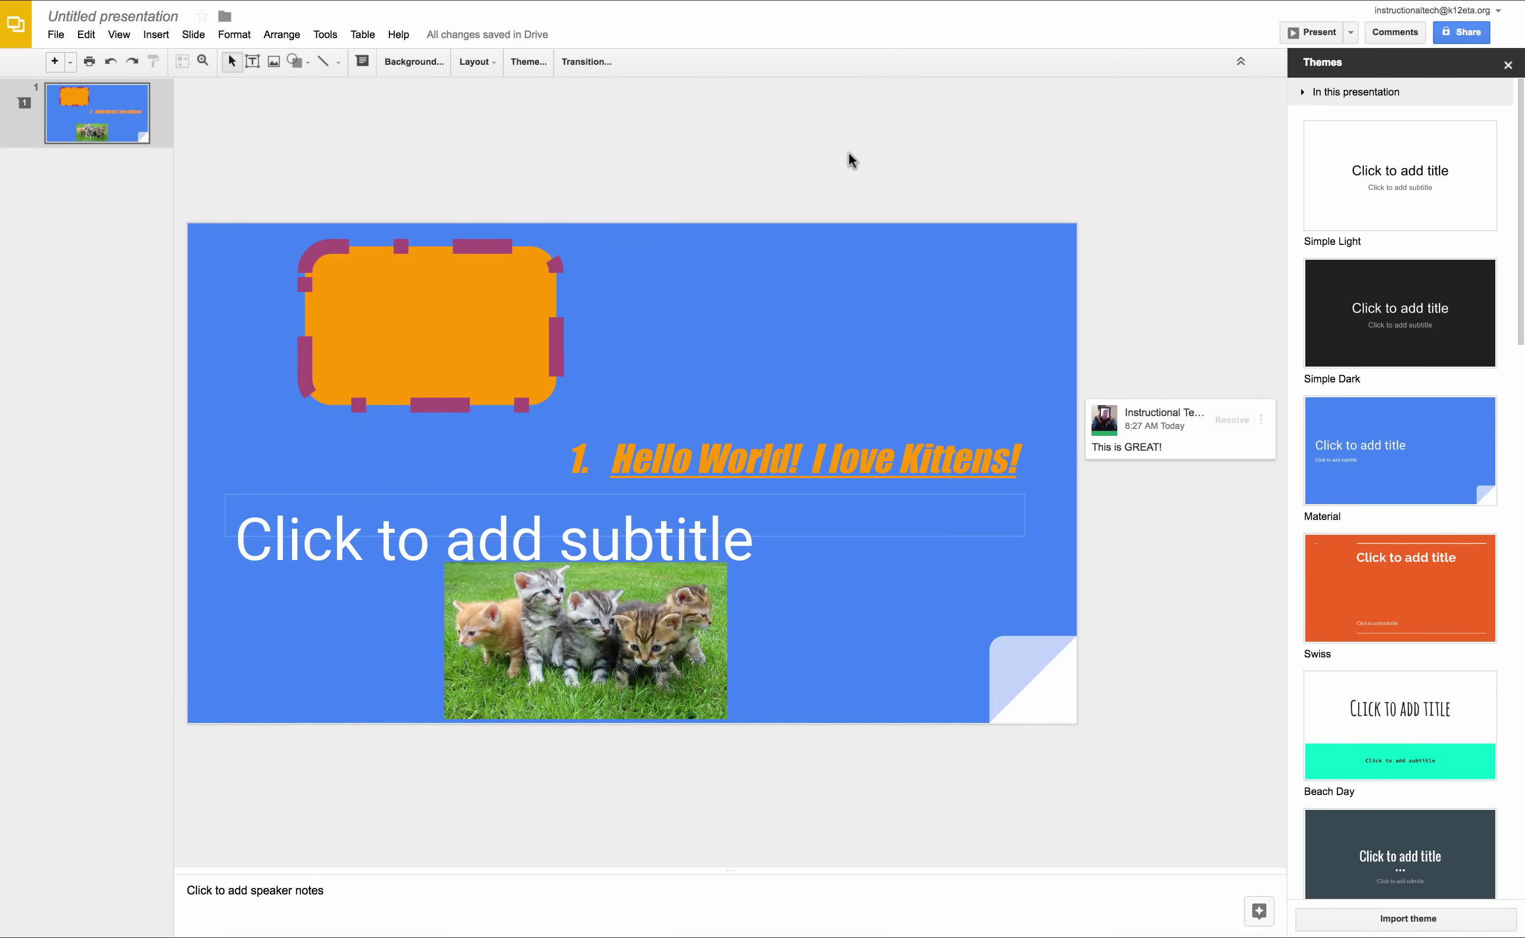